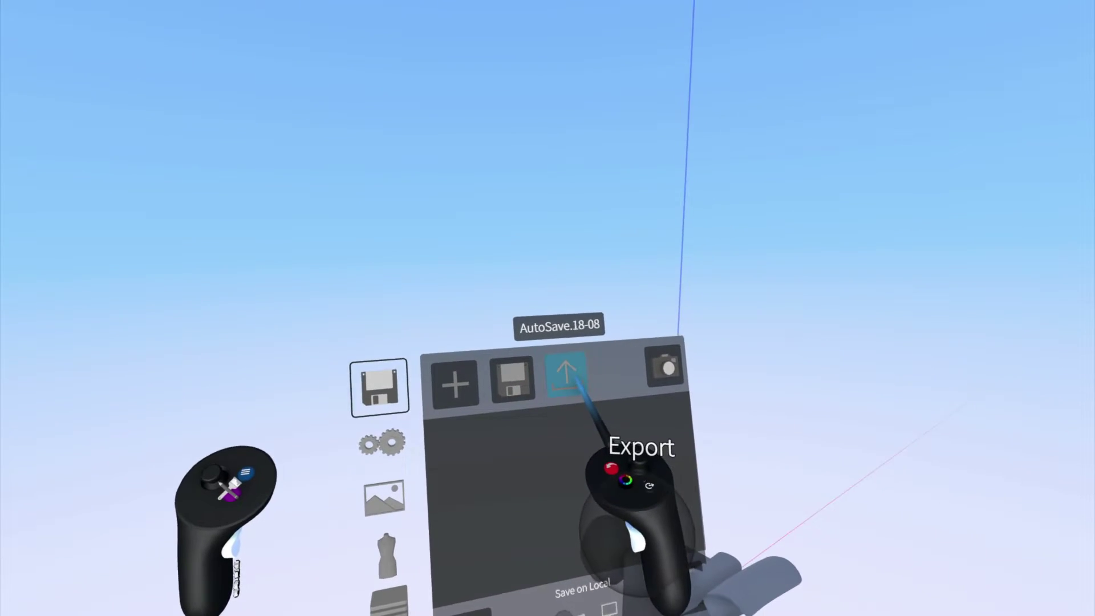
- In the FBX advanced export options, compare Double and Single sided normals
{"action": "left_click", "coordinate": [565, 376]}
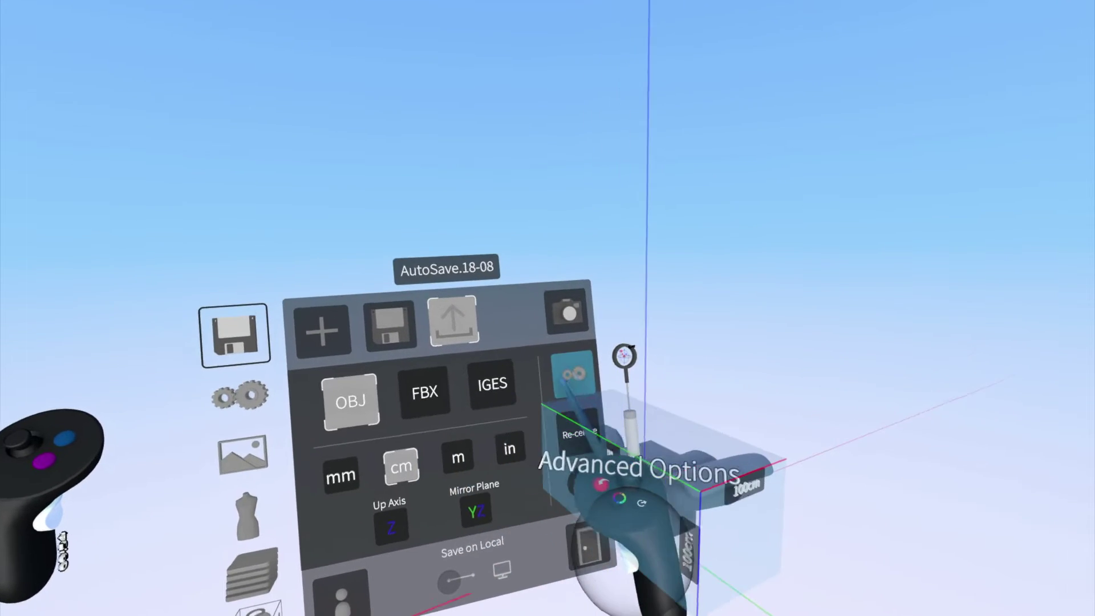
{"action": "left_click", "coordinate": [572, 375]}
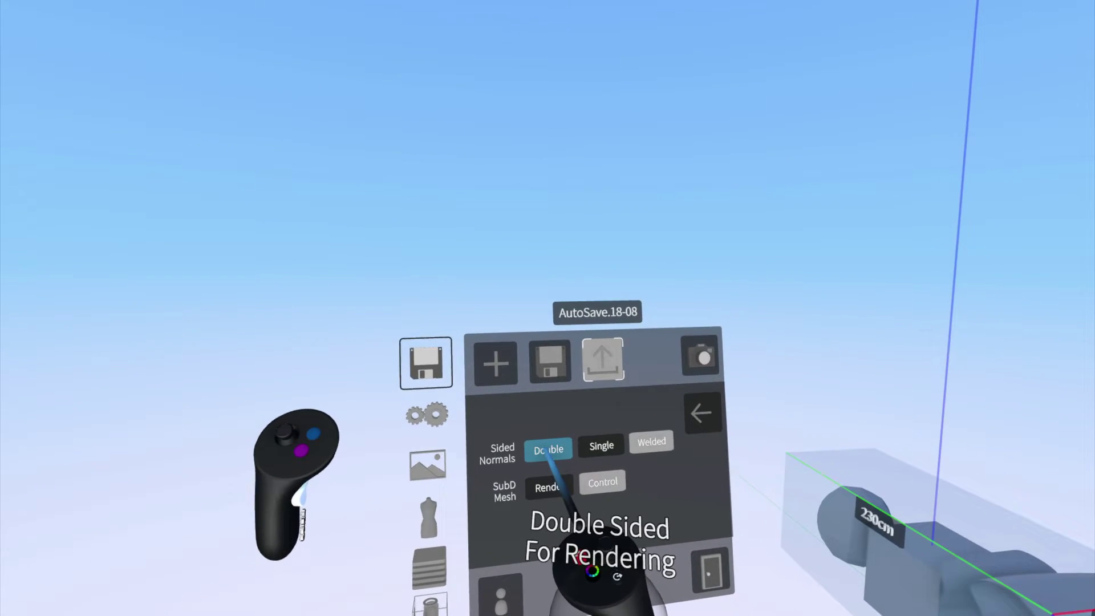
{"action": "left_click", "coordinate": [547, 450]}
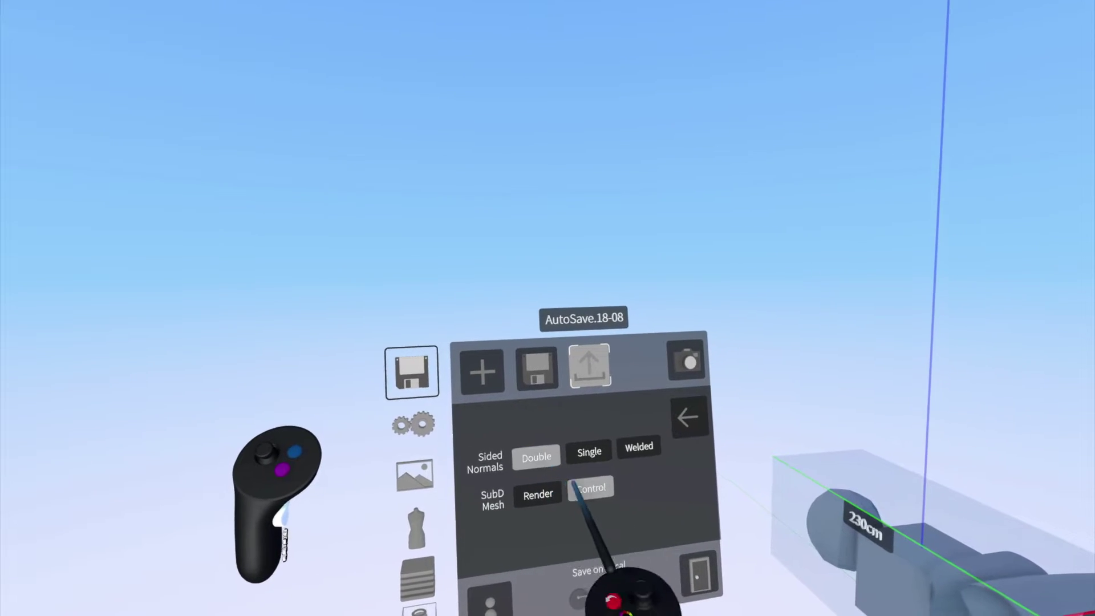
{"action": "left_click", "coordinate": [589, 452]}
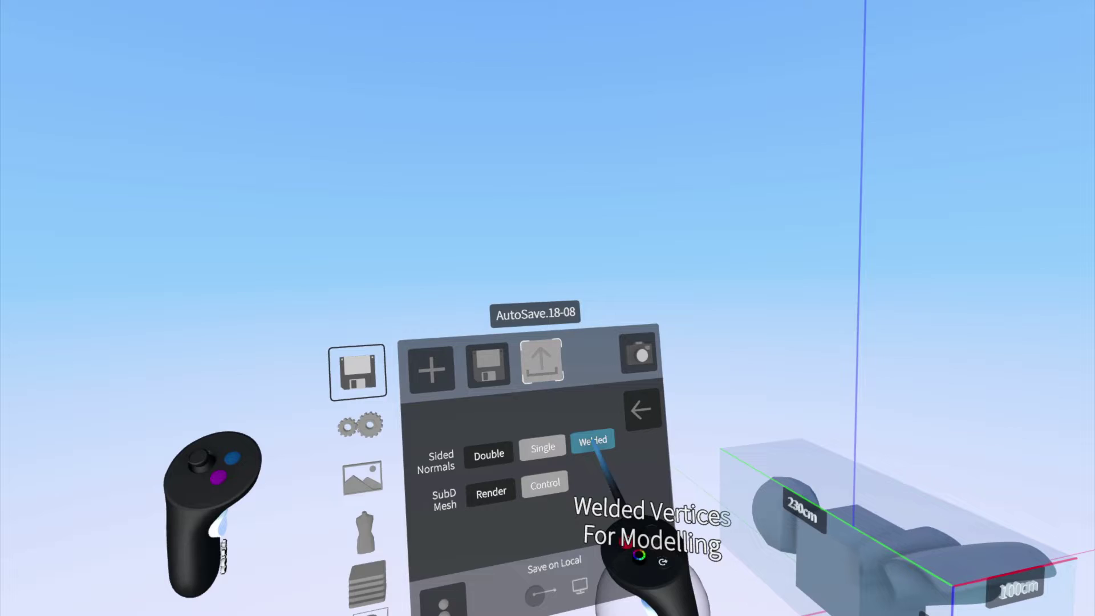
{"action": "left_click", "coordinate": [641, 410]}
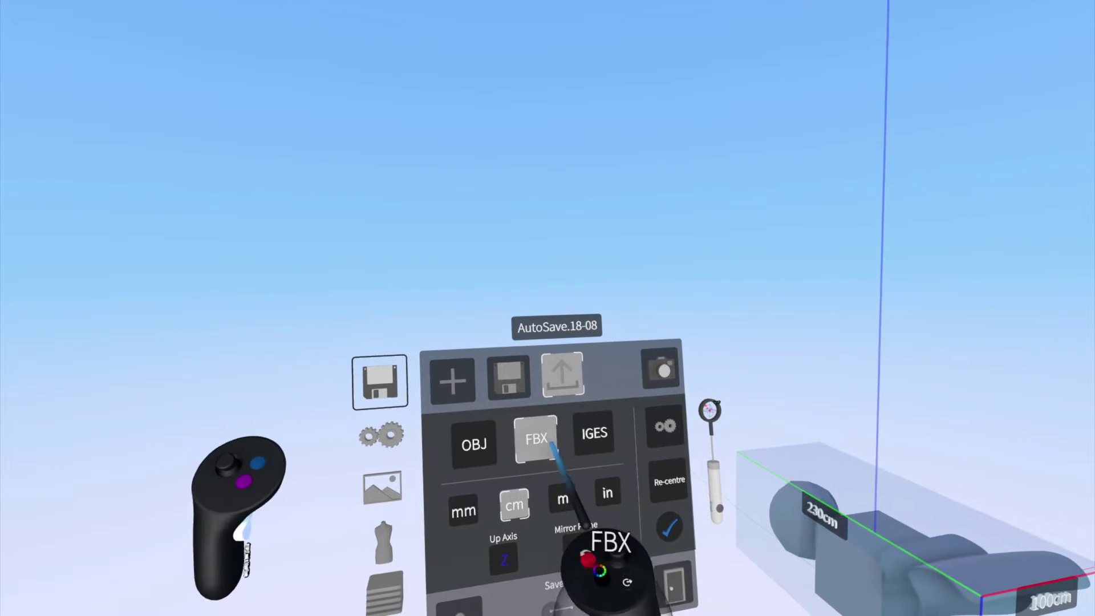
- Try Welded, leave Sided Normals on Double, close the export panel and rescale the scene
{"action": "left_click", "coordinate": [665, 425]}
{"action": "left_click", "coordinate": [522, 451]}
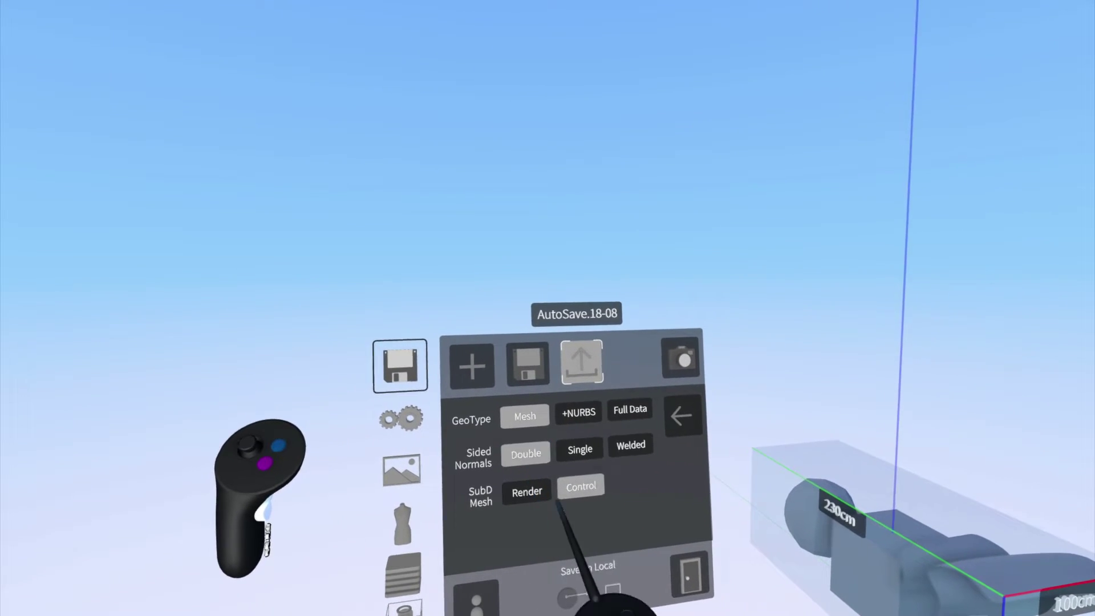
{"action": "left_click", "coordinate": [580, 450]}
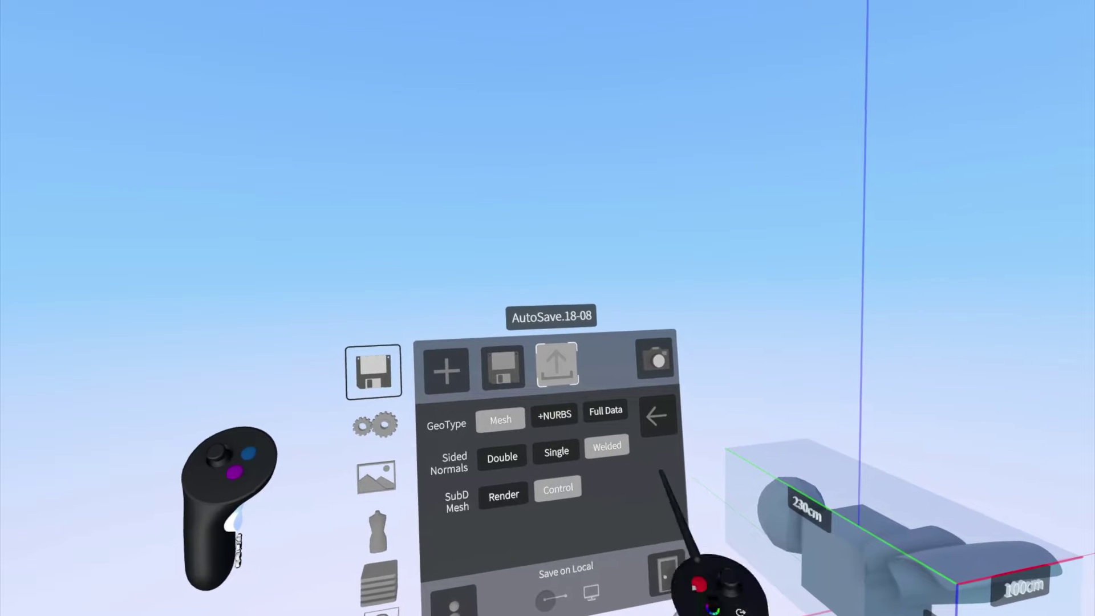
{"action": "left_click", "coordinate": [501, 456]}
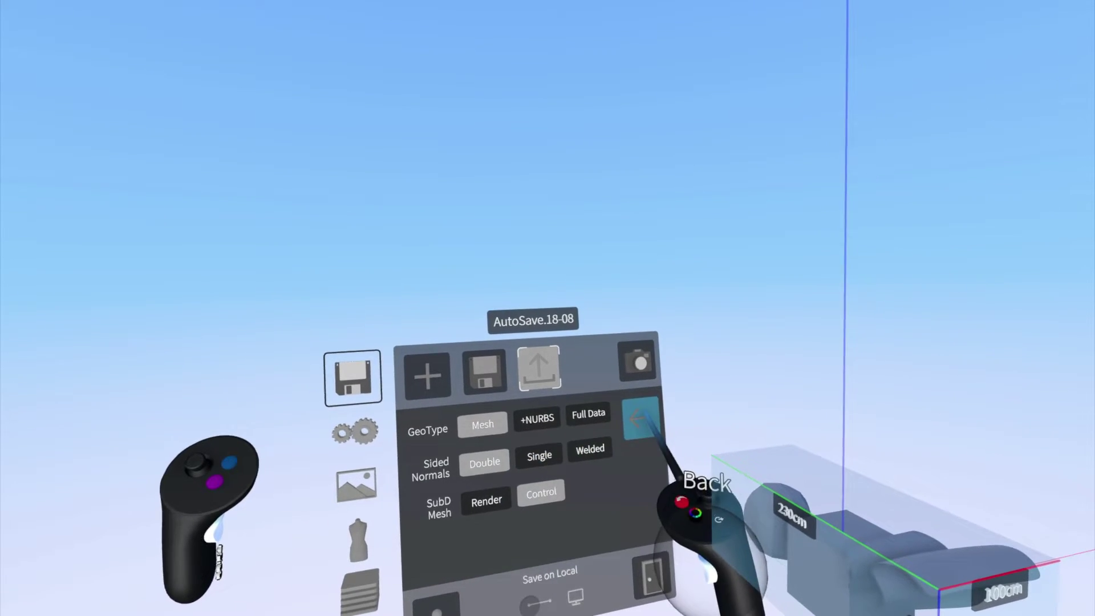
{"action": "left_click", "coordinate": [641, 419]}
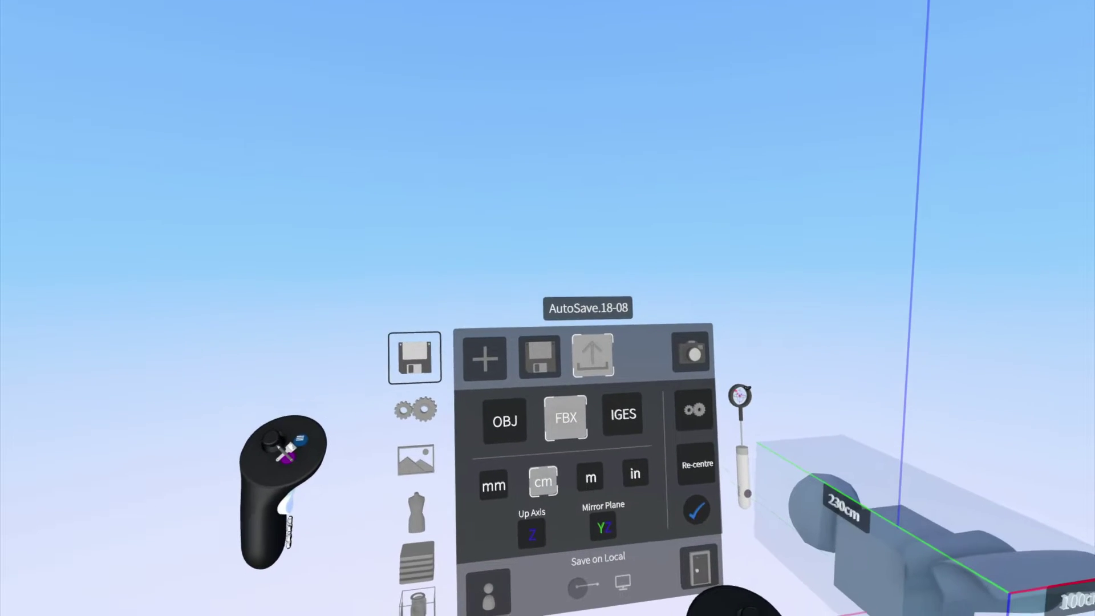
{"action": "key", "text": "Escape"}
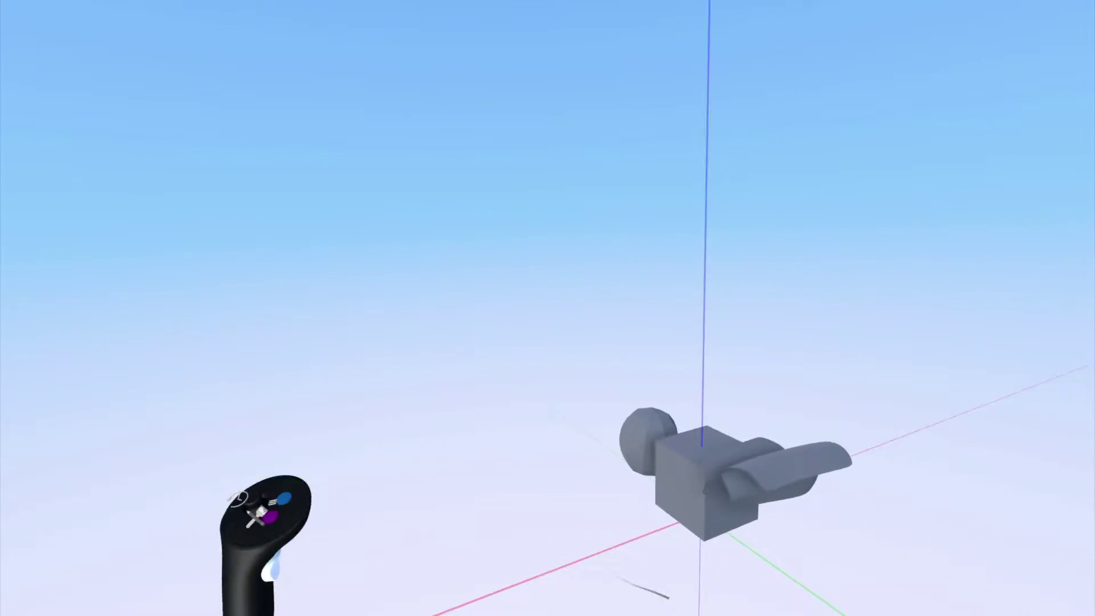
{"action": "left_click_drag", "start_coordinate": [265, 514], "coordinate": [217, 576]}
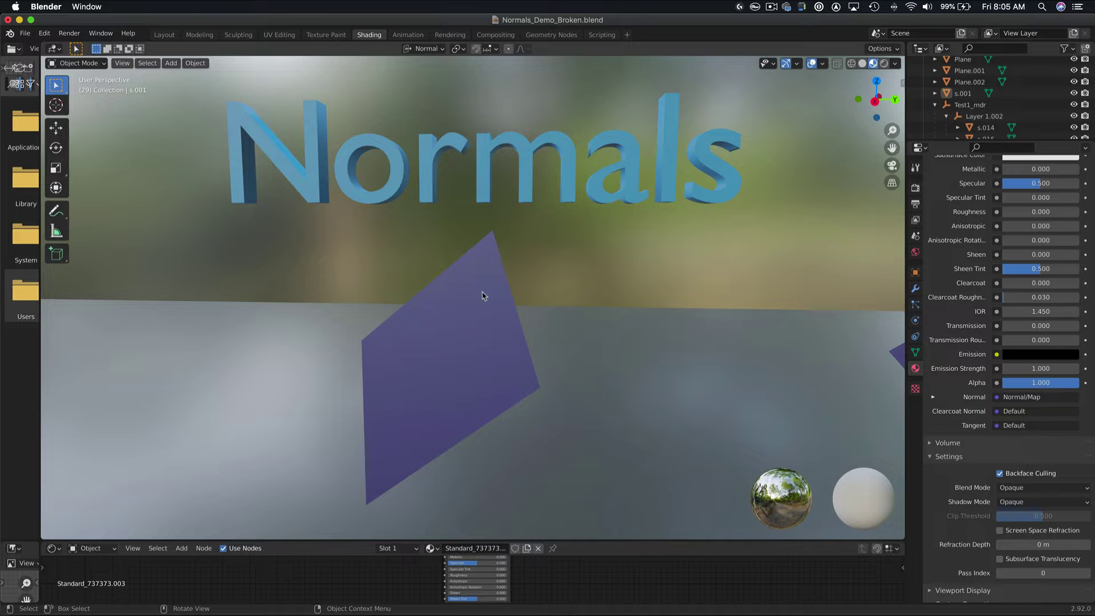
- Select Plane.001 and orbit behind it so it disappears from the back side
{"action": "left_click", "coordinate": [456, 300]}
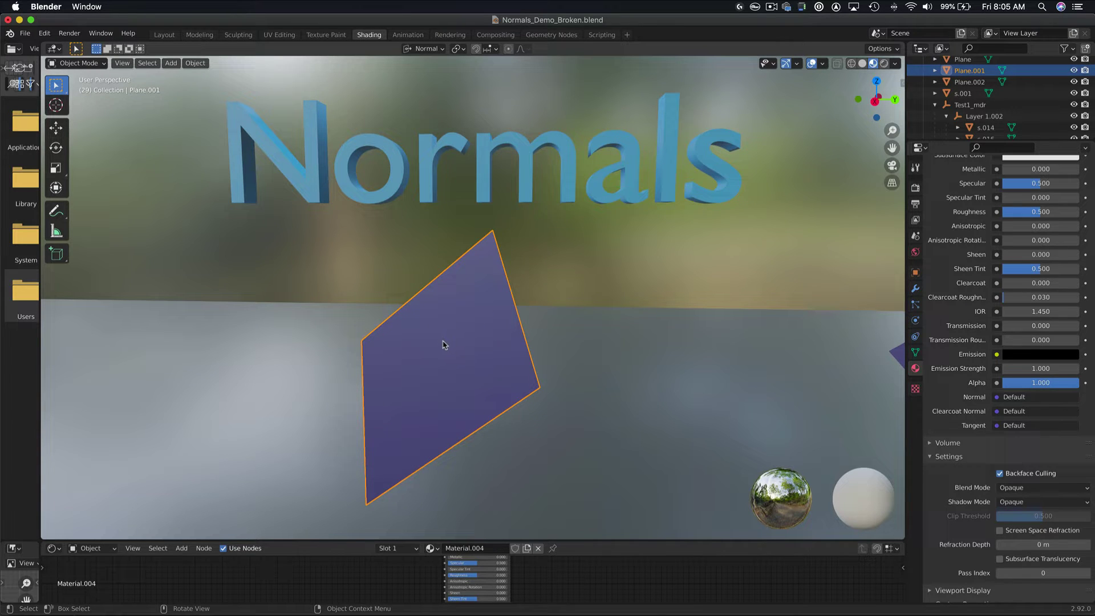
{"action": "middle_click_drag", "start_coordinate": [445, 342], "coordinate": [436, 367]}
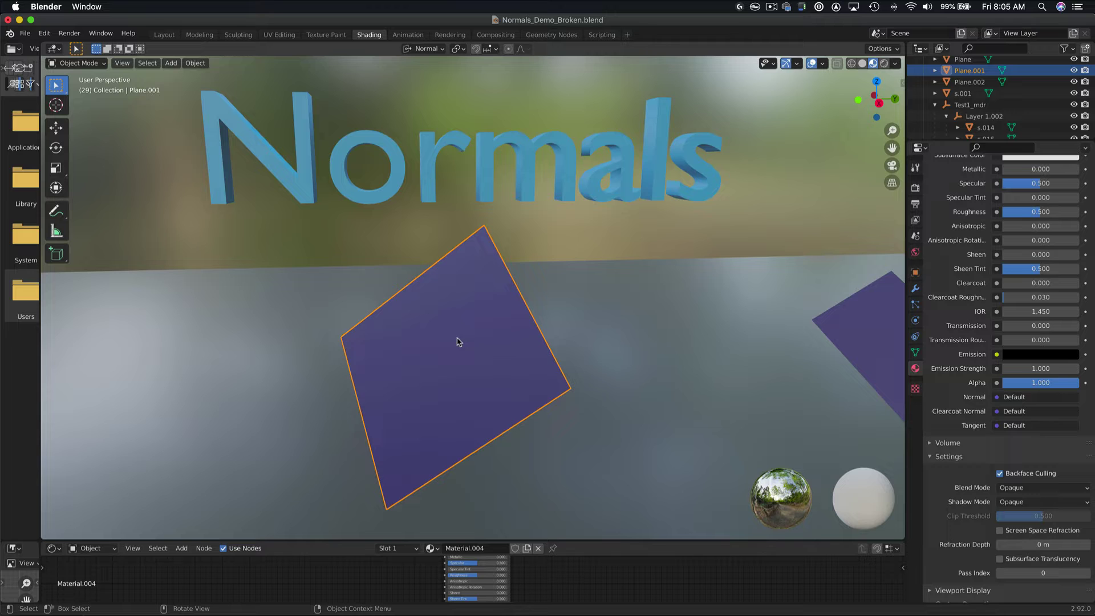
{"action": "middle_click_drag", "start_coordinate": [480, 320], "coordinate": [433, 325]}
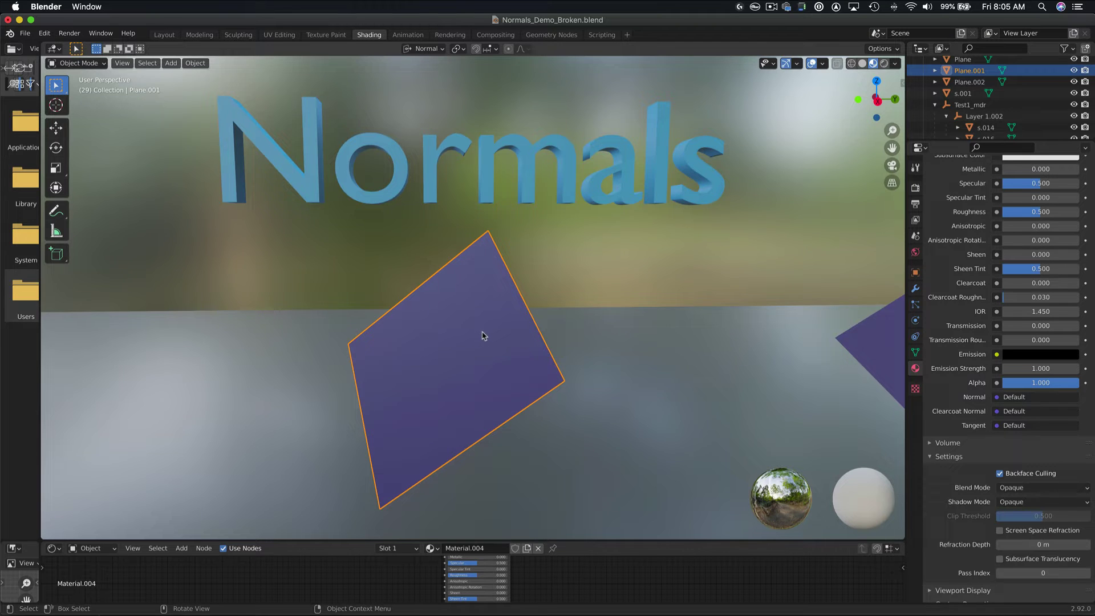
{"action": "mouse_move", "coordinate": [482, 335]}
{"action": "middle_mouse_down"}
{"action": "mouse_move", "coordinate": [388, 327]}
{"action": "mouse_move", "coordinate": [476, 329]}
{"action": "middle_mouse_up"}
{"action": "left_click", "coordinate": [541, 290]}
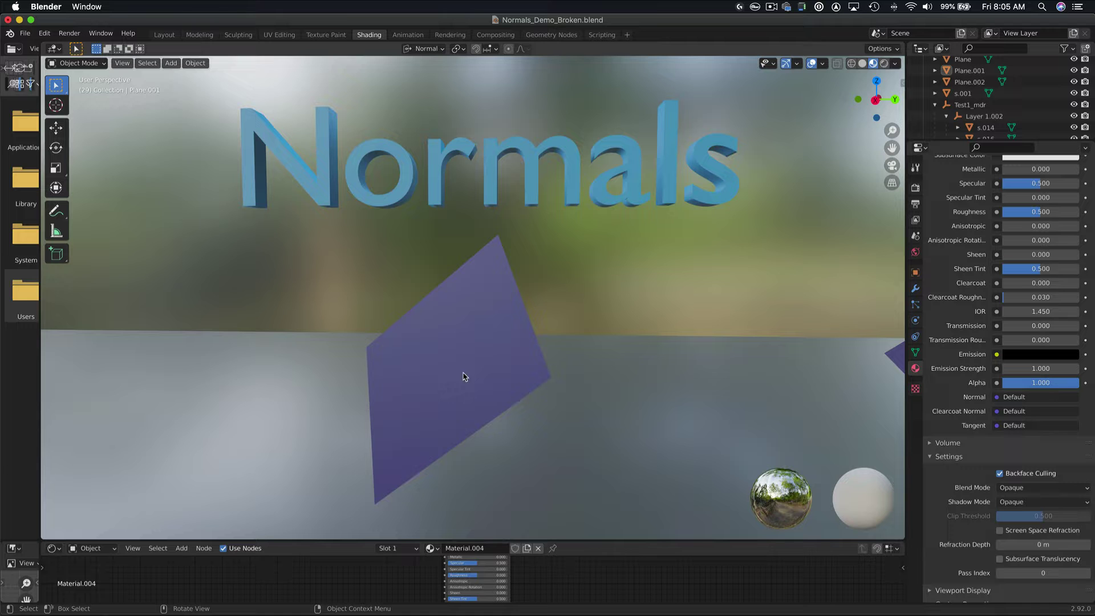
{"action": "mouse_move", "coordinate": [479, 324]}
{"action": "middle_mouse_down"}
{"action": "mouse_move", "coordinate": [398, 318]}
{"action": "mouse_move", "coordinate": [499, 327]}
{"action": "middle_mouse_up"}
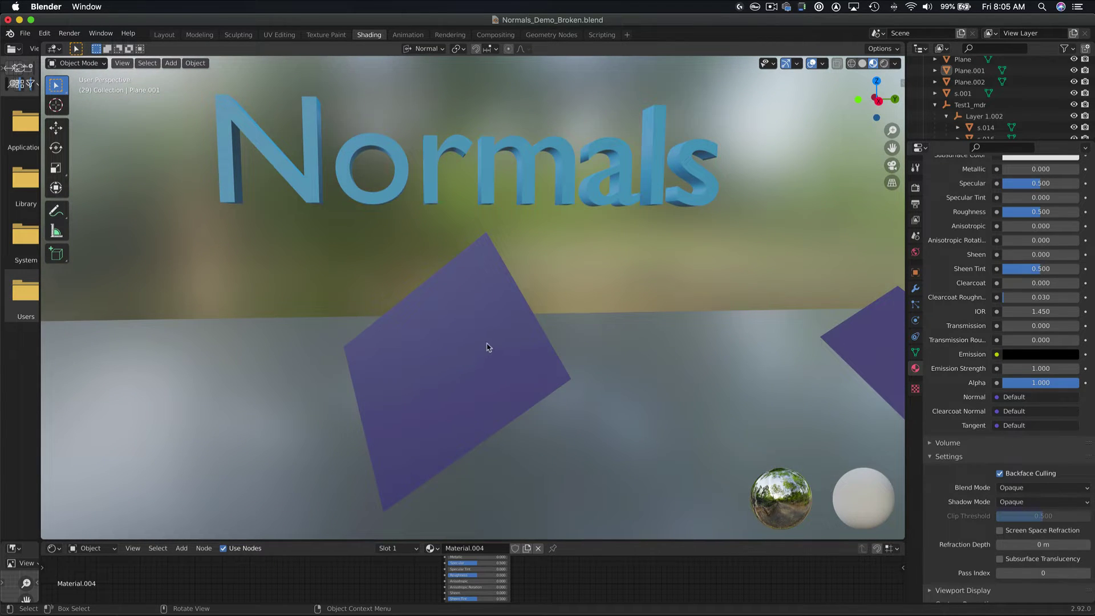
{"action": "left_click", "coordinate": [489, 343]}
- Put the plane in Edit Mode with wireframe shading, orbit it, and bring up Viewport Overlays
{"action": "key", "text": "Tab"}
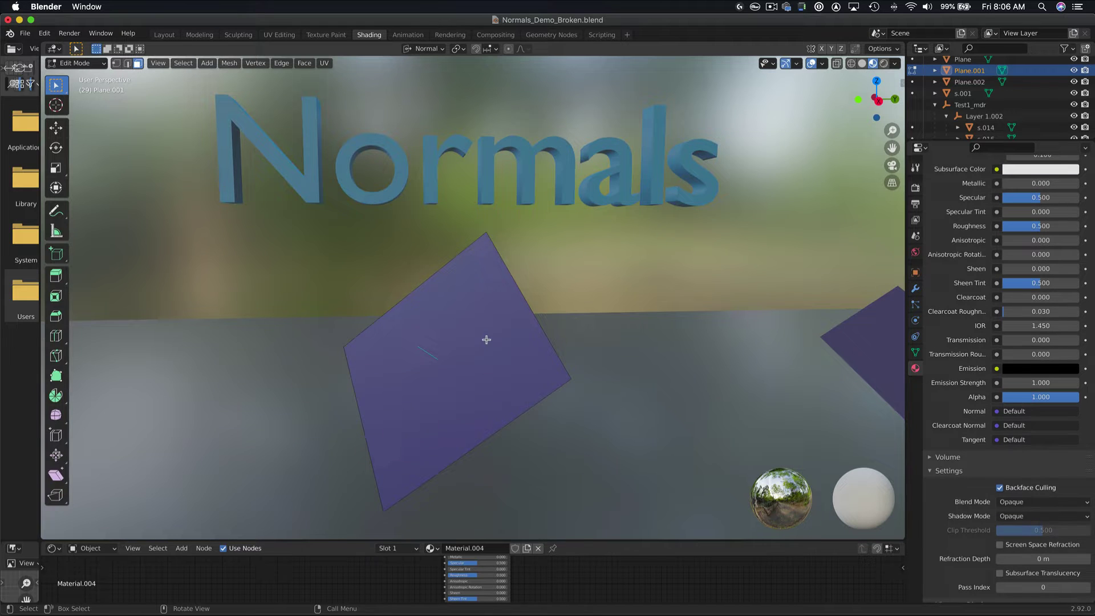
{"action": "scroll", "coordinate": [443, 358], "scroll_direction": "up", "scroll_amount": 2}
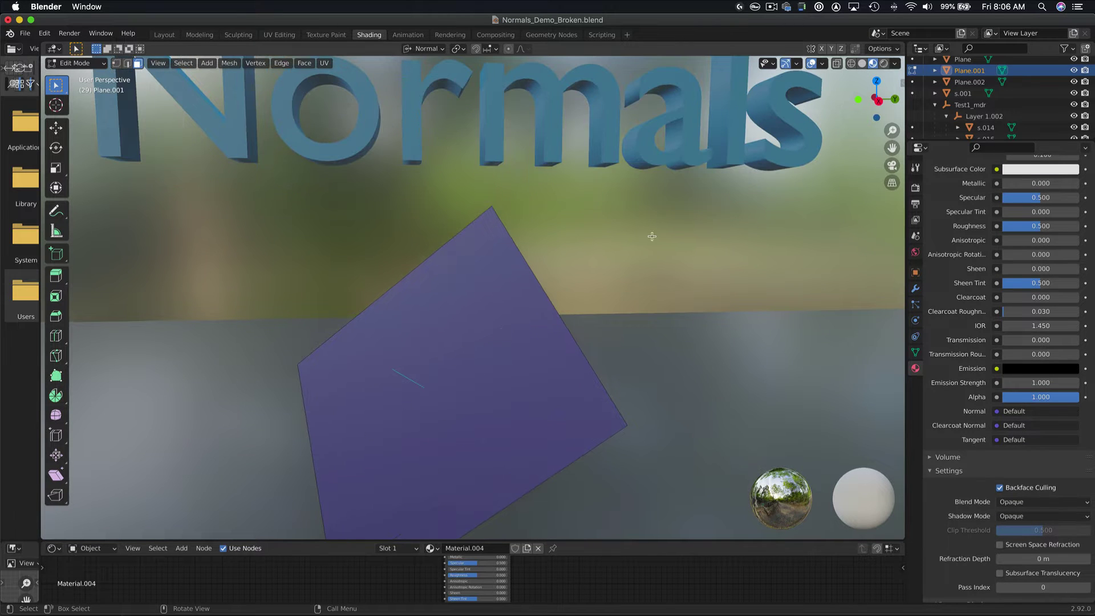
{"action": "key", "text": "shift+z"}
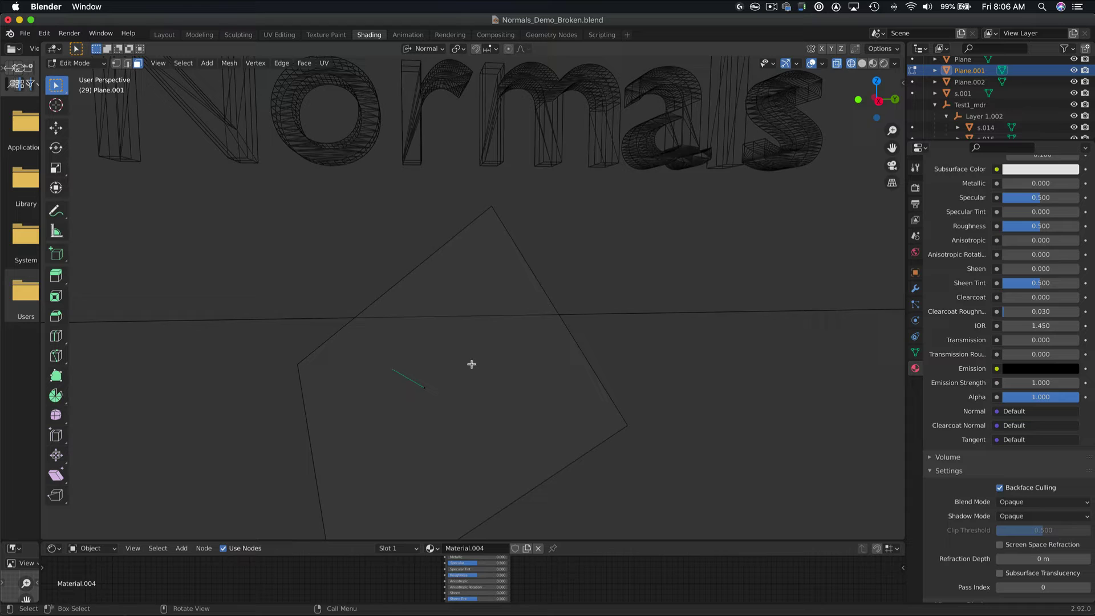
{"action": "middle_click_drag", "start_coordinate": [471, 364], "coordinate": [397, 382]}
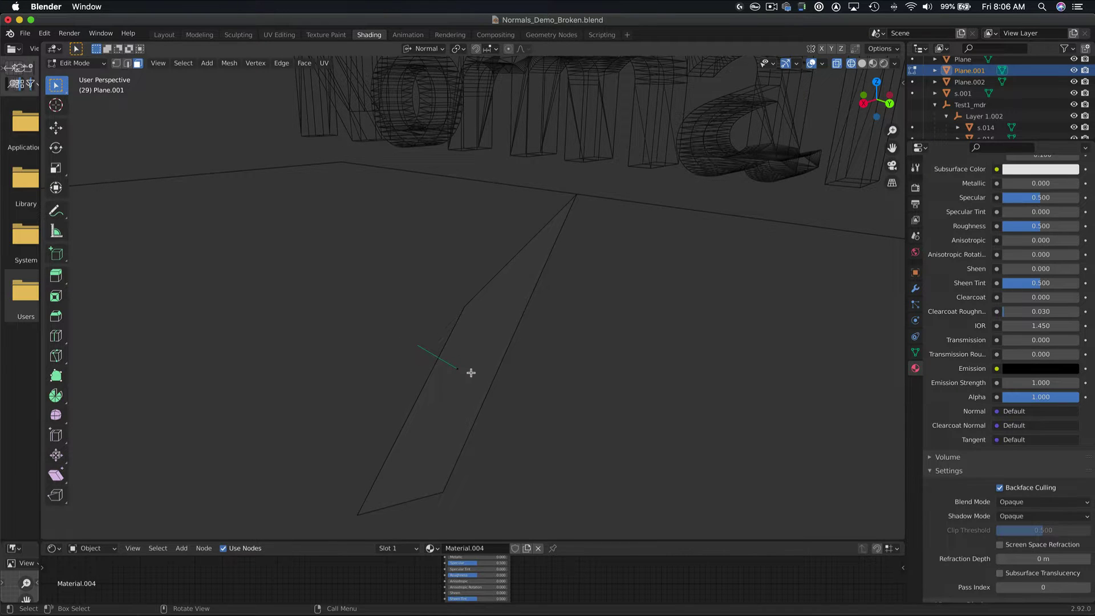
{"action": "middle_click_drag", "start_coordinate": [471, 372], "coordinate": [478, 371]}
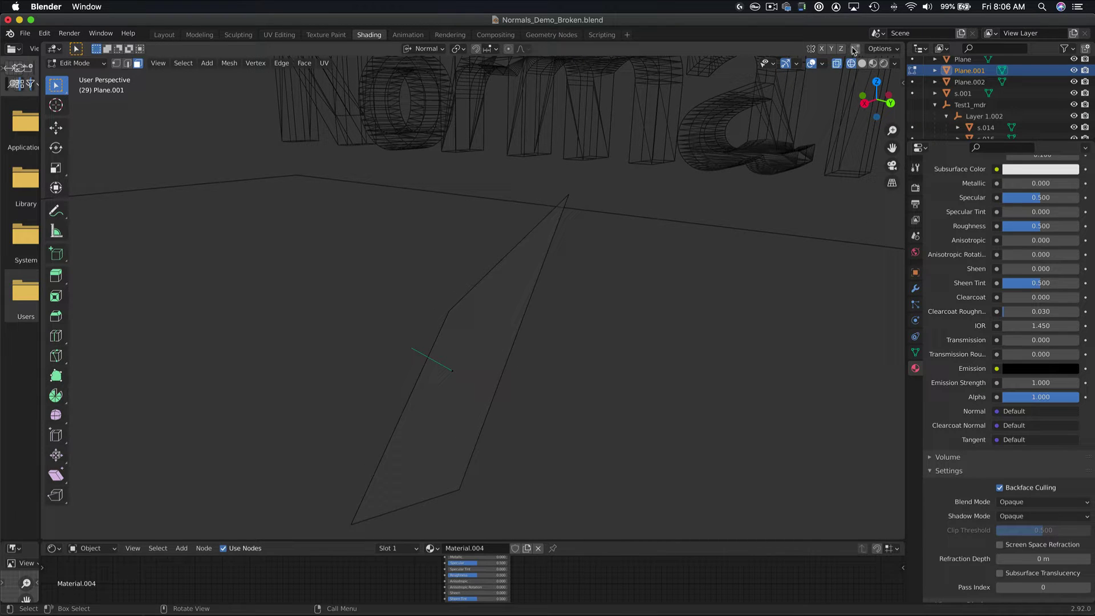
{"action": "left_click", "coordinate": [822, 64]}
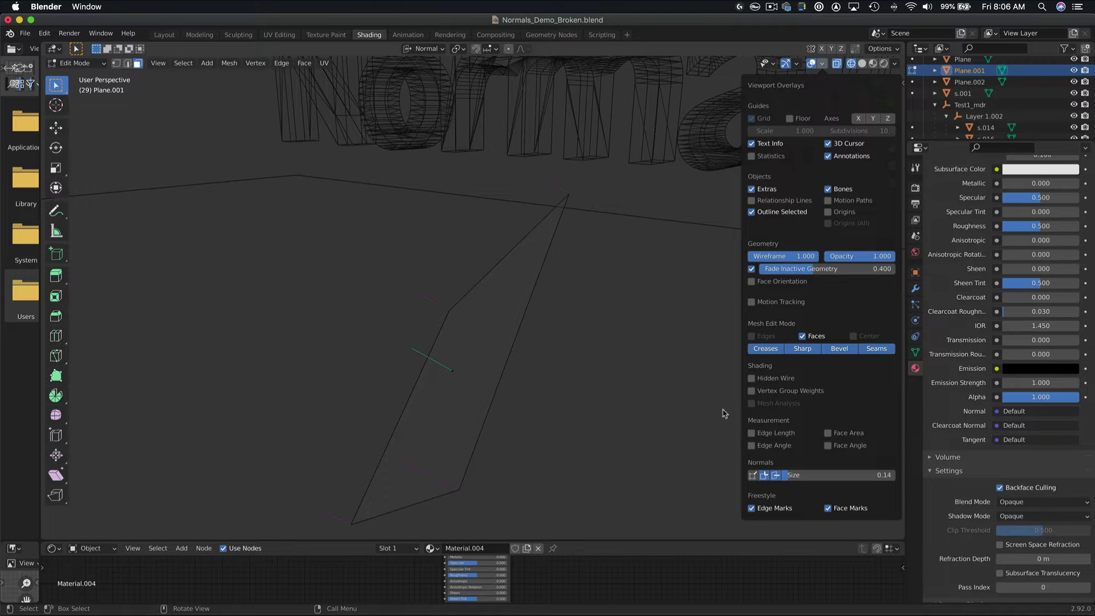
- Orbit around the plane to examine its corner vertex normals beside the face normal
{"action": "middle_click_drag", "start_coordinate": [474, 365], "coordinate": [477, 363]}
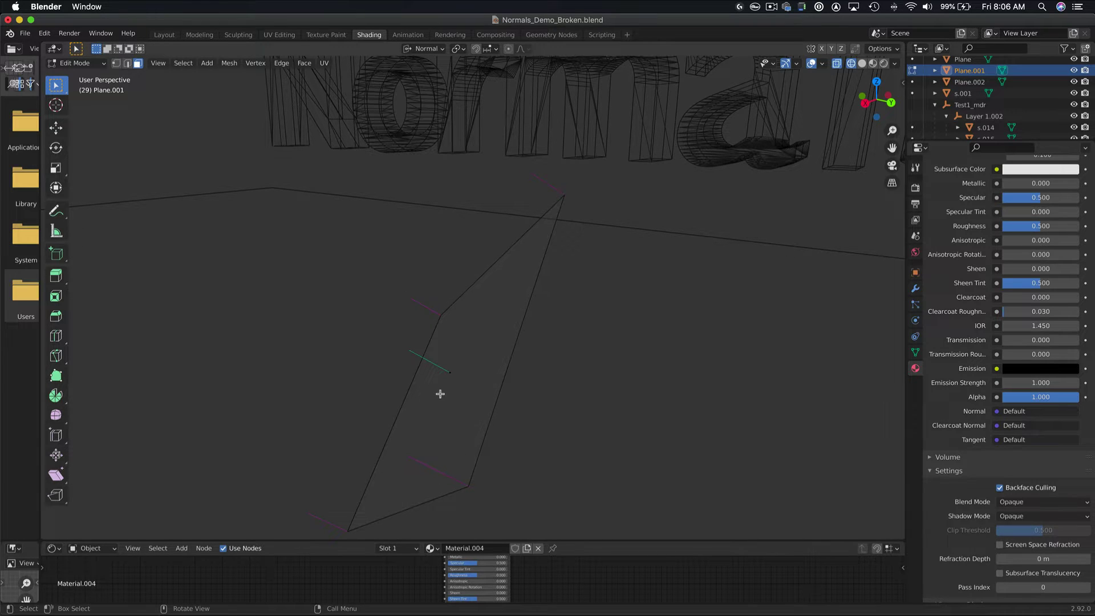
{"action": "middle_click_drag", "start_coordinate": [439, 393], "coordinate": [445, 392]}
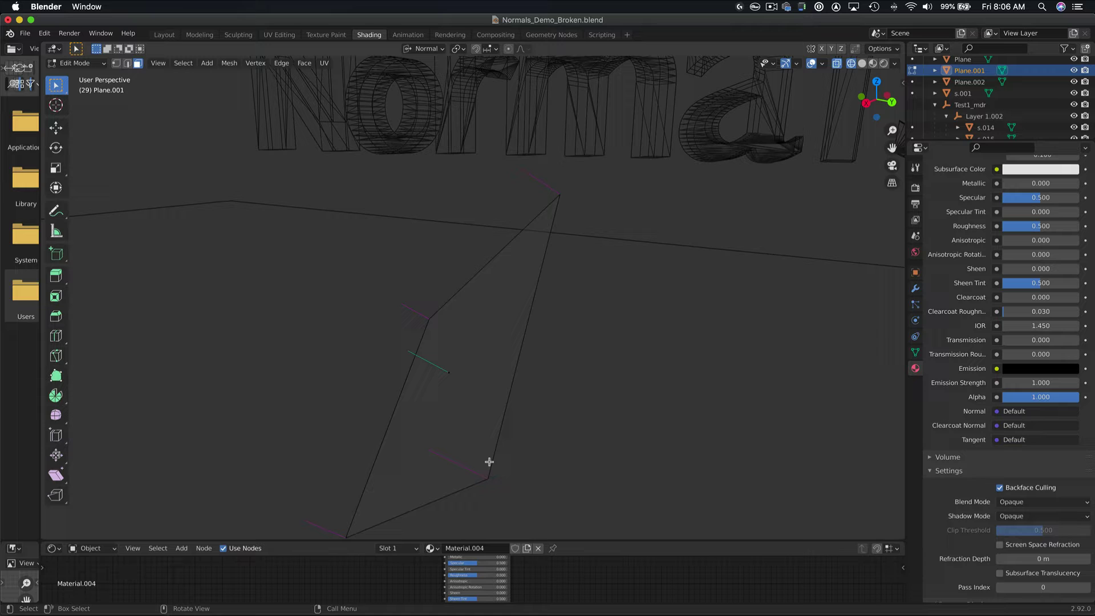
{"action": "middle_click_drag", "start_coordinate": [354, 484], "coordinate": [673, 218]}
- Return to material preview and briefly view Plane.002's edges and normals in Edit Mode
{"action": "left_click", "coordinate": [873, 63]}
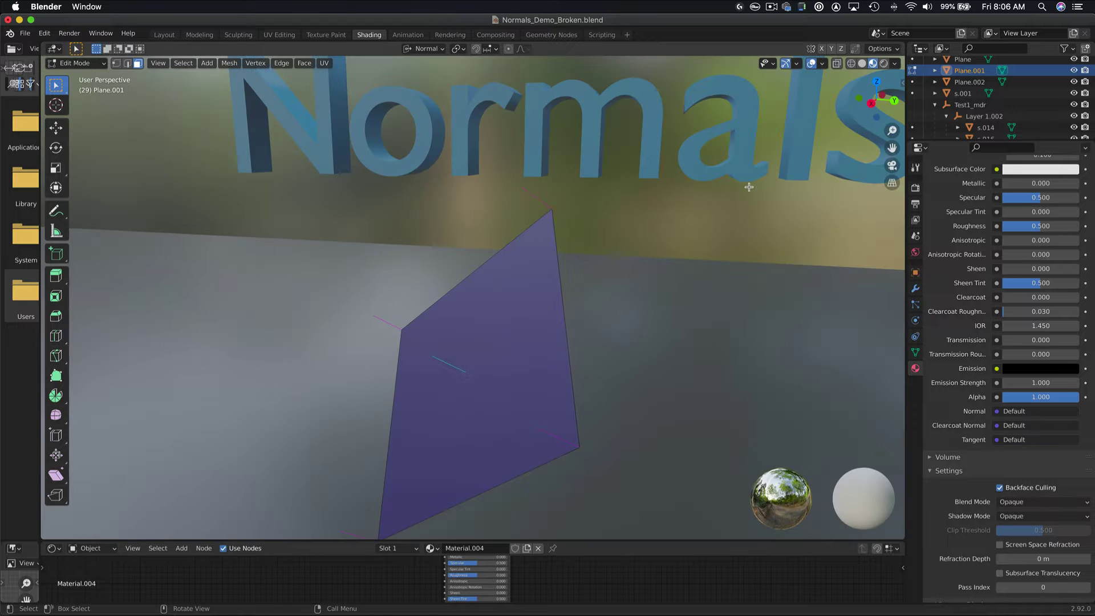
{"action": "middle_click_drag", "start_coordinate": [802, 211], "coordinate": [704, 222]}
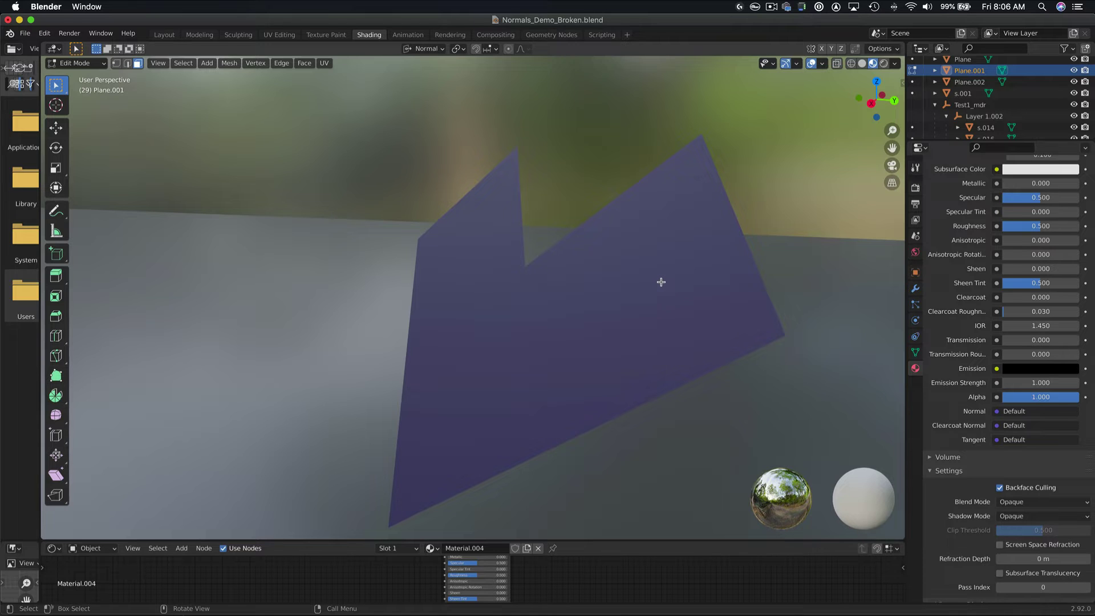
{"action": "key", "text": "Tab"}
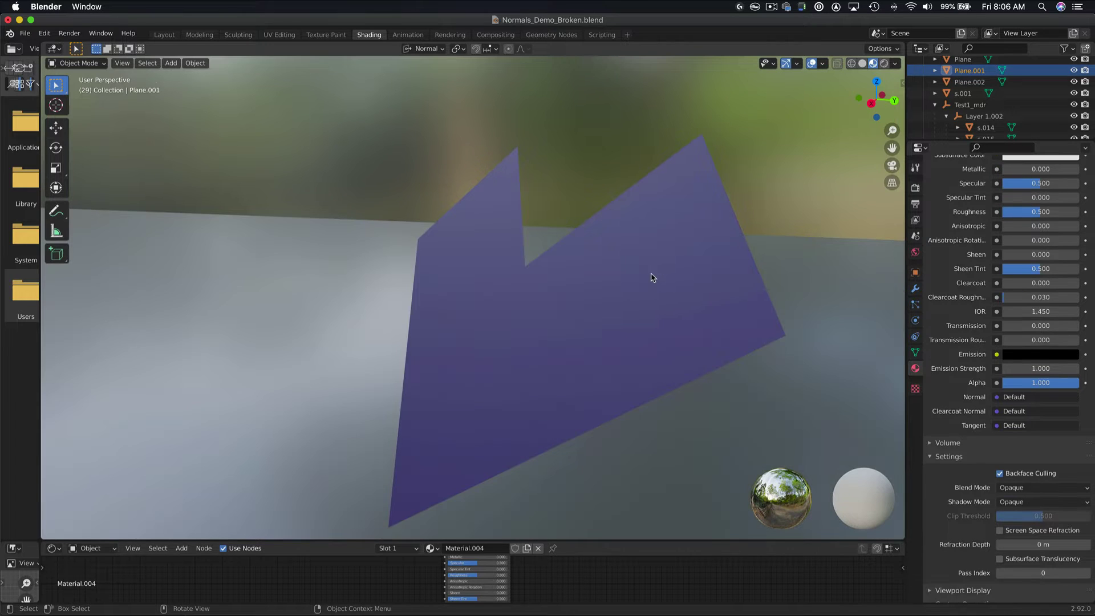
{"action": "left_click", "coordinate": [656, 277]}
{"action": "key", "text": "Tab"}
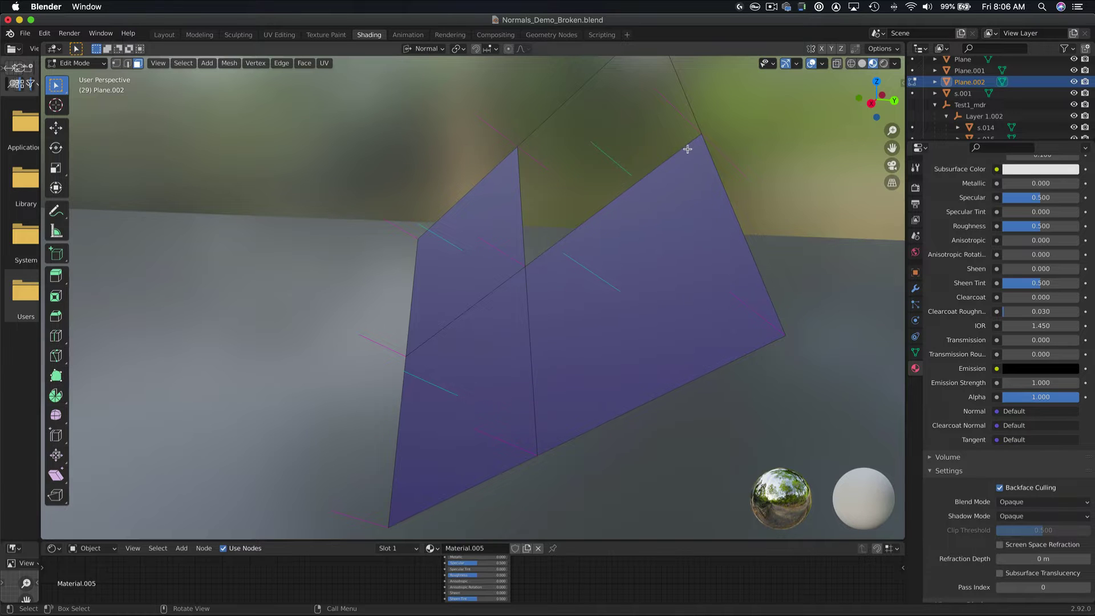
{"action": "key", "text": "Tab"}
- Orbit around the deselected Plane.002 from several sides, then reopen it in Edit Mode
{"action": "key", "text": "alt+a"}
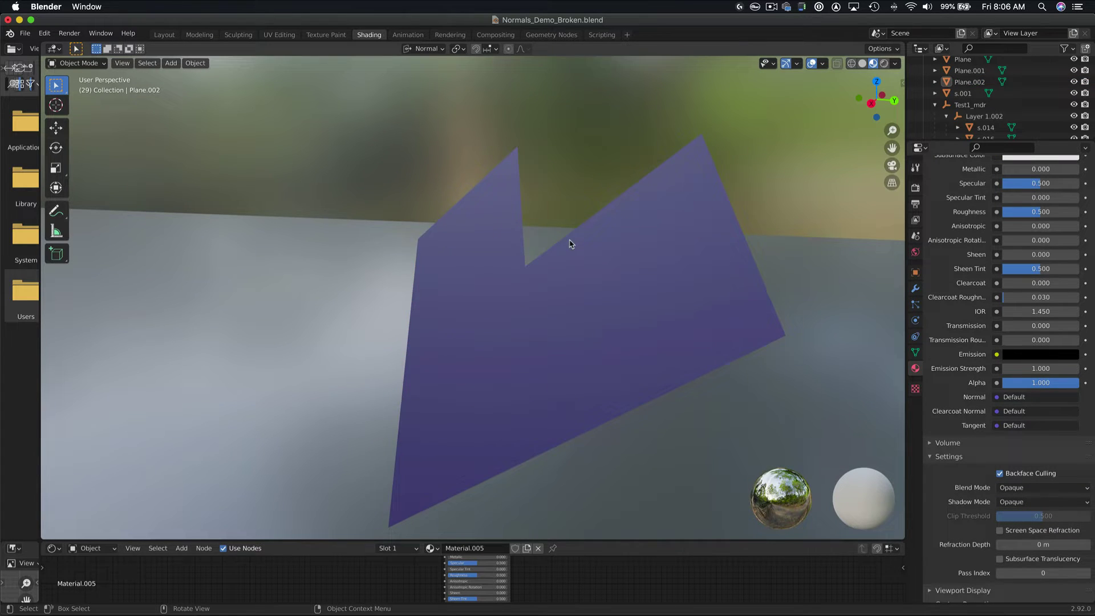
{"action": "middle_click_drag", "start_coordinate": [570, 245], "coordinate": [482, 240]}
{"action": "middle_click_drag", "start_coordinate": [677, 184], "coordinate": [640, 200]}
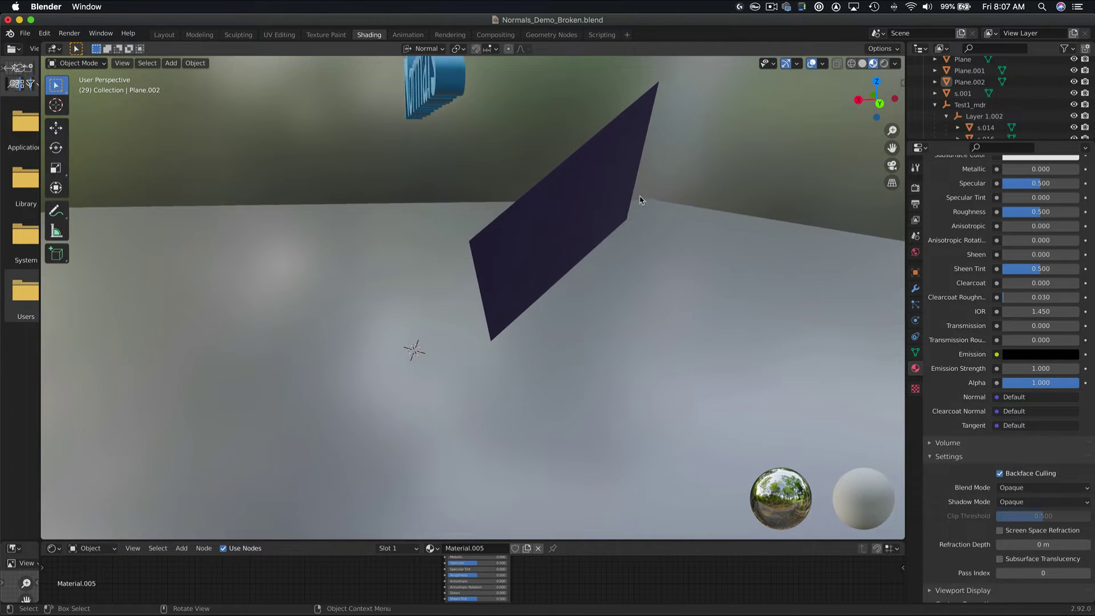
{"action": "mouse_move", "coordinate": [630, 241]}
{"action": "middle_mouse_down"}
{"action": "mouse_move", "coordinate": [599, 259]}
{"action": "mouse_move", "coordinate": [614, 247]}
{"action": "mouse_move", "coordinate": [538, 251]}
{"action": "mouse_move", "coordinate": [641, 262]}
{"action": "mouse_move", "coordinate": [648, 254]}
{"action": "mouse_move", "coordinate": [569, 249]}
{"action": "mouse_move", "coordinate": [620, 230]}
{"action": "middle_mouse_up"}
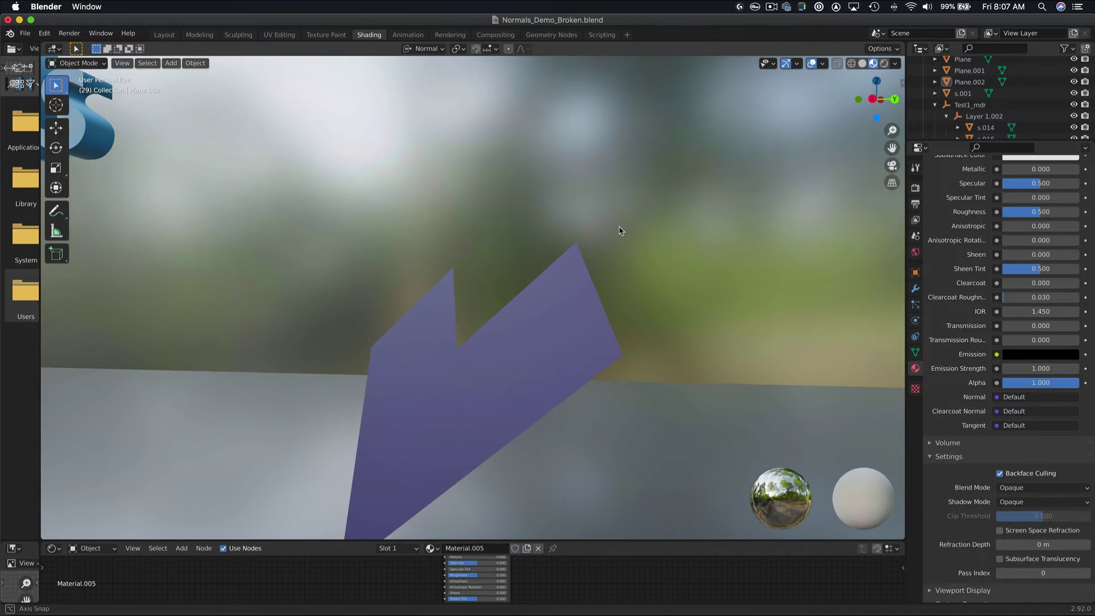
{"action": "mouse_move", "coordinate": [595, 268]}
{"action": "middle_mouse_down"}
{"action": "mouse_move", "coordinate": [631, 232]}
{"action": "mouse_move", "coordinate": [603, 254]}
{"action": "middle_mouse_up"}
{"action": "left_click", "coordinate": [603, 255]}
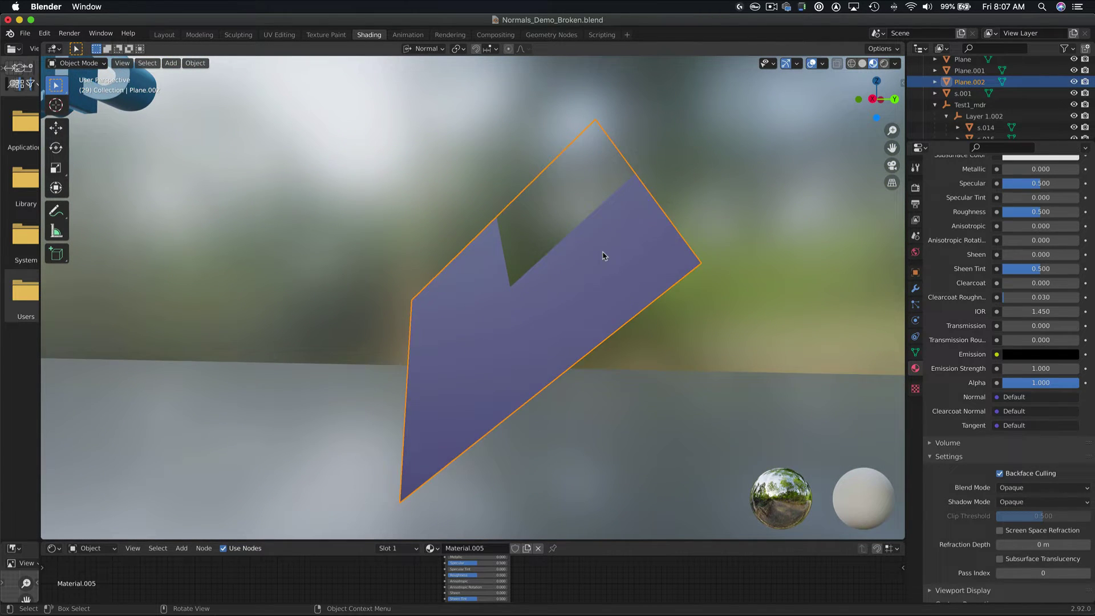
{"action": "key", "text": "Tab"}
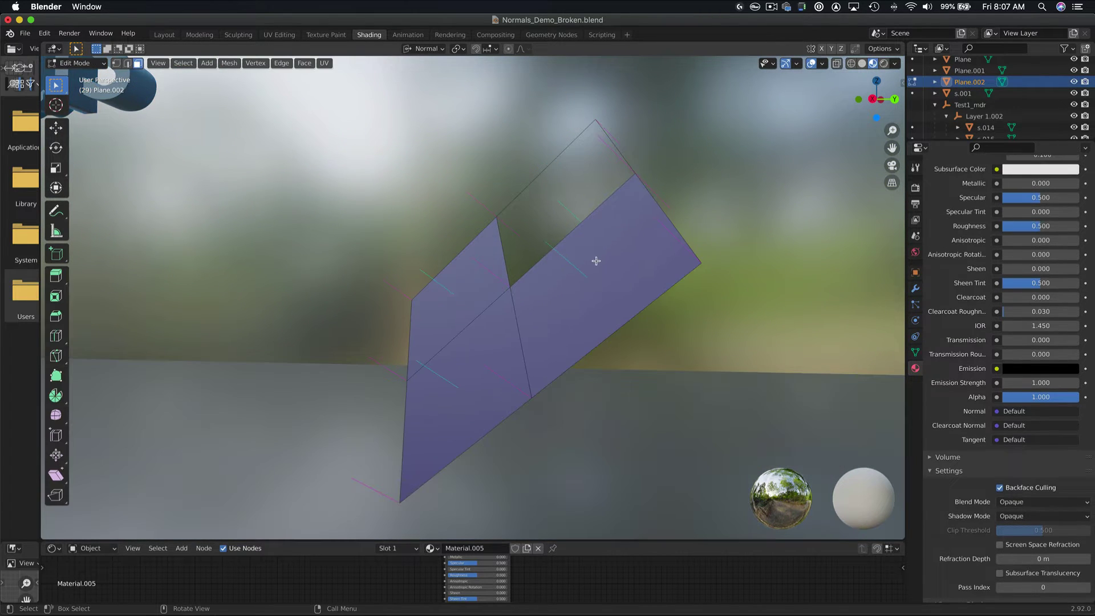
- Toggle wireframe, deselect the ground plane, and pan across the Double, Single and Welded groups
{"action": "left_click", "coordinate": [852, 64]}
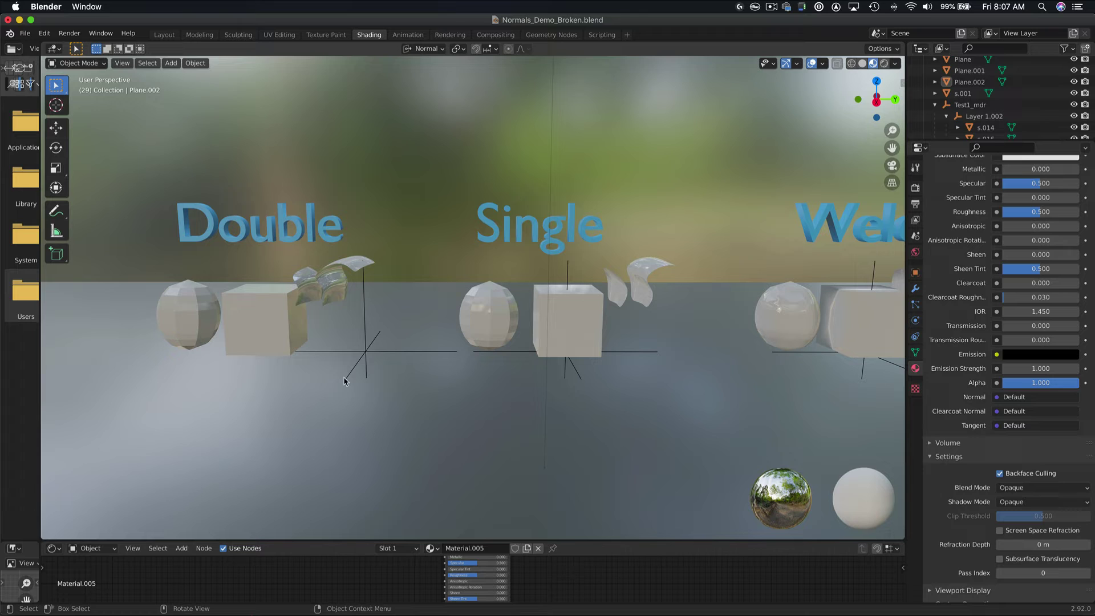
{"action": "left_click", "coordinate": [309, 378]}
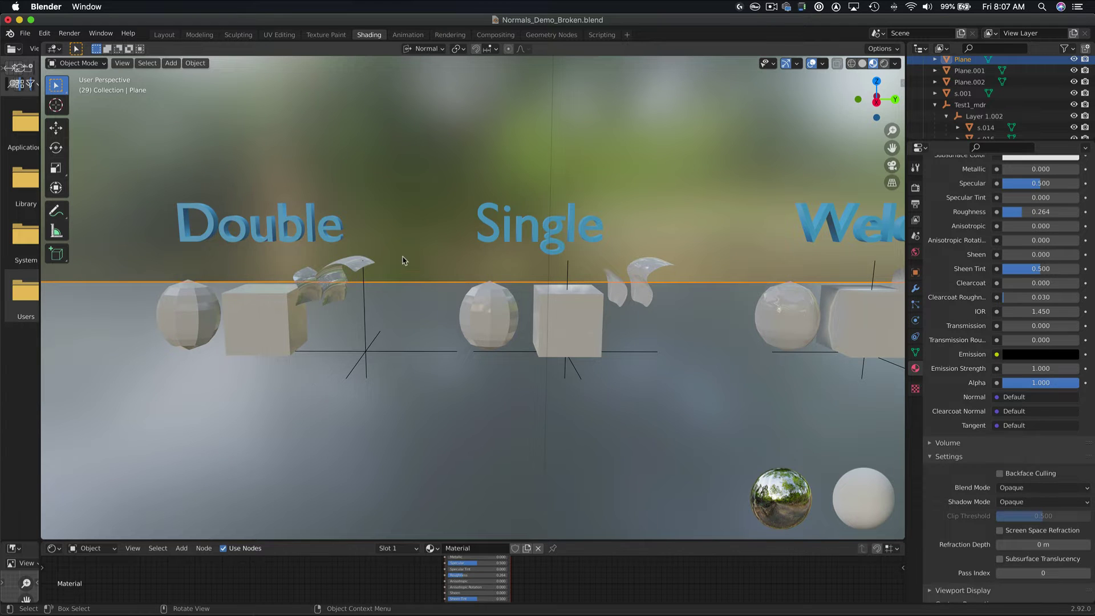
{"action": "key", "text": "alt+a"}
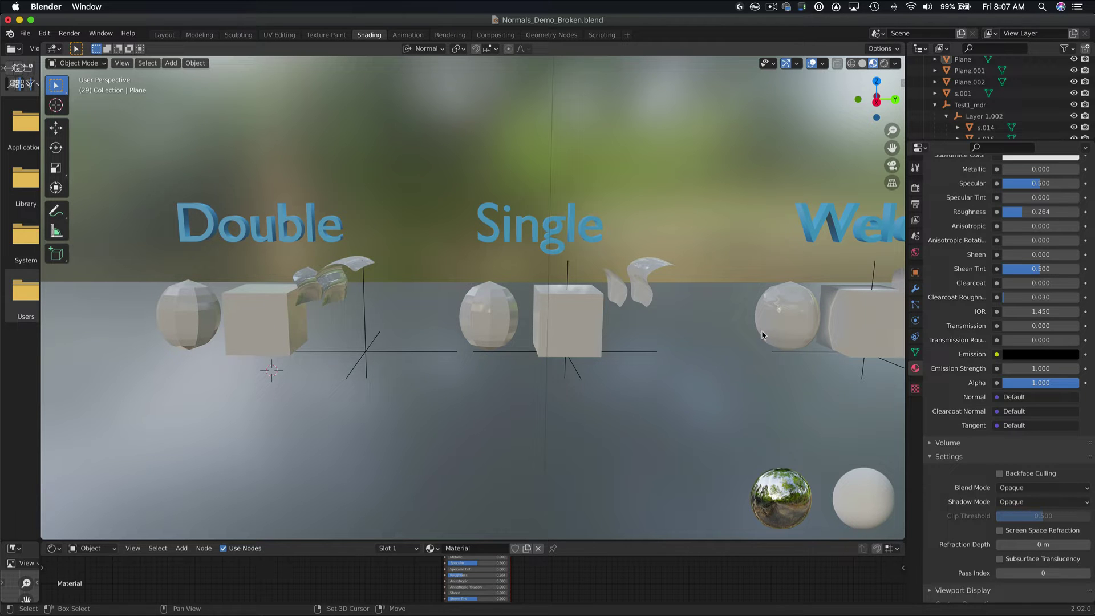
{"action": "middle_click_drag", "start_coordinate": [783, 327], "coordinate": [674, 327], "text": "shift"}
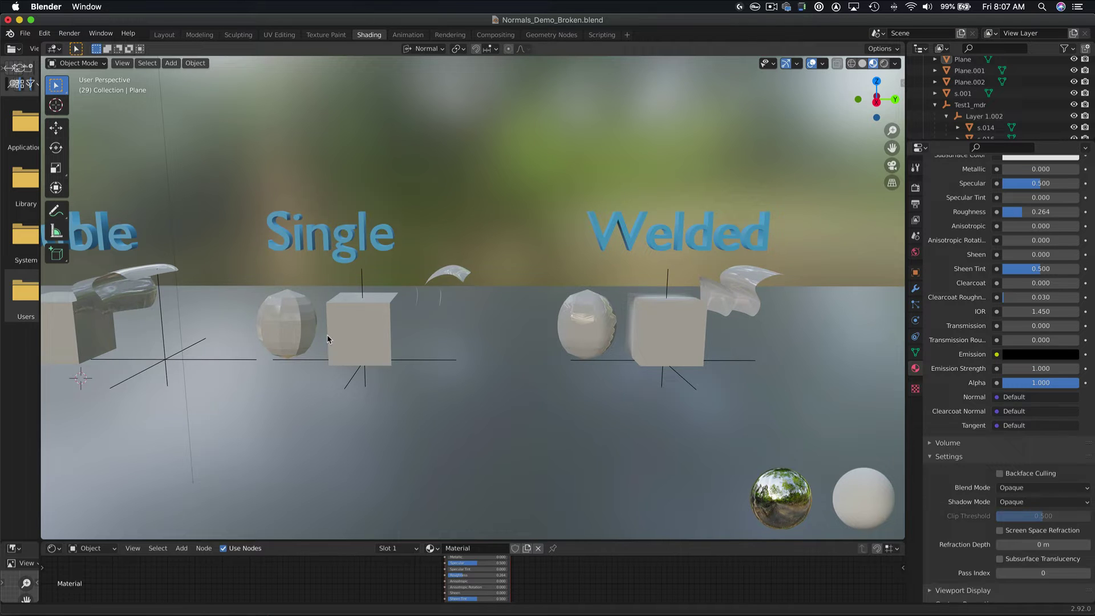
{"action": "middle_click_drag", "start_coordinate": [328, 339], "coordinate": [446, 327], "text": "shift"}
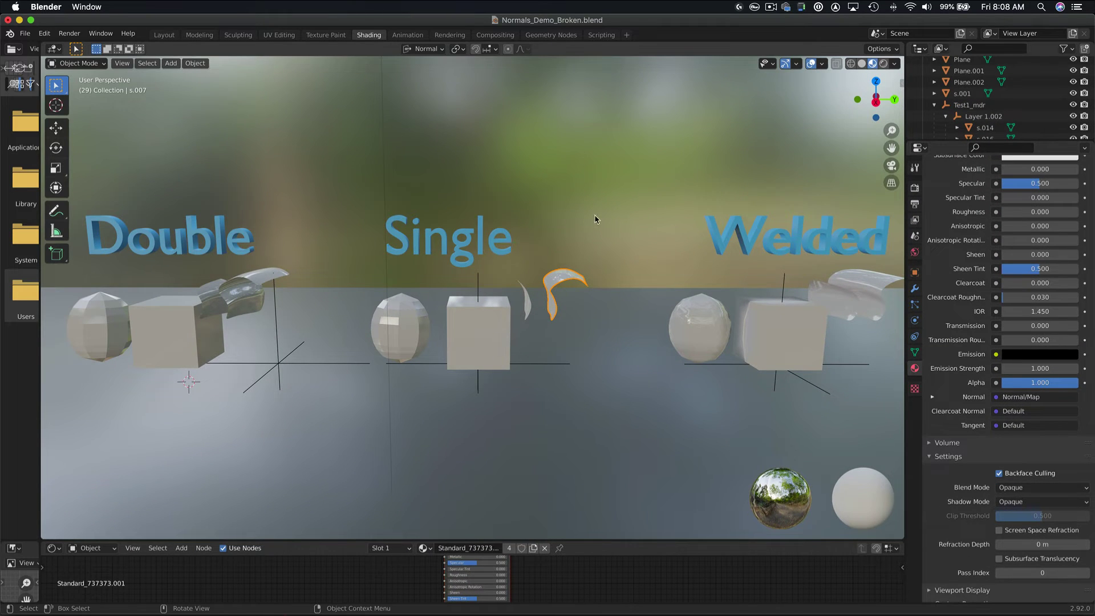
- Zoom in on the Double group and select its thin leaf-shaped sheet s.016
{"action": "middle_click_drag", "start_coordinate": [268, 311], "coordinate": [395, 323], "text": "shift"}
{"action": "scroll", "coordinate": [371, 333], "scroll_direction": "up", "scroll_amount": 4}
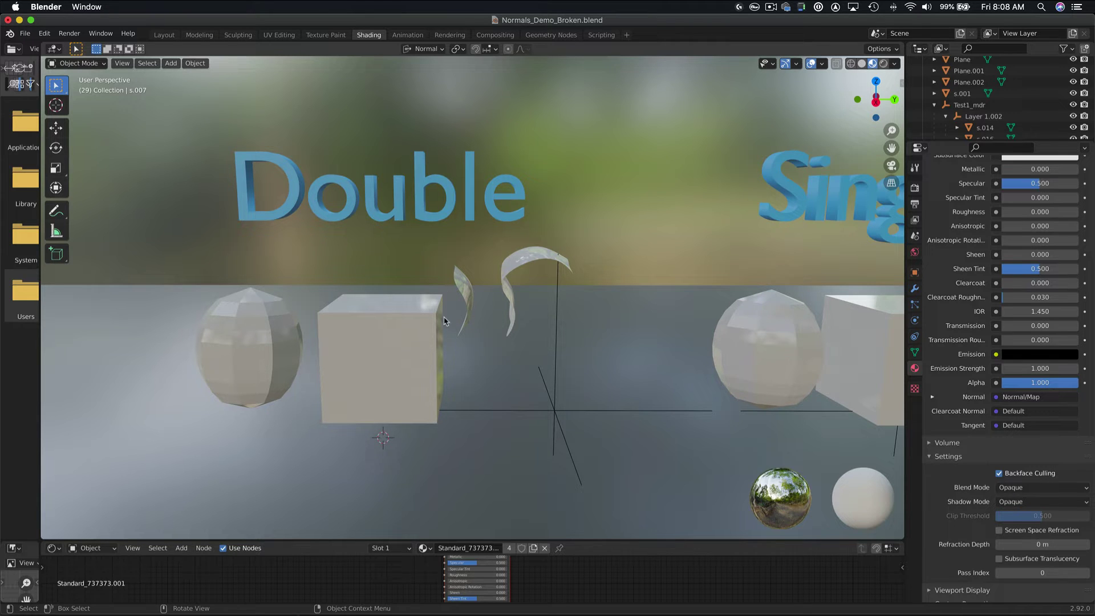
{"action": "middle_click_drag", "start_coordinate": [410, 341], "coordinate": [426, 334]}
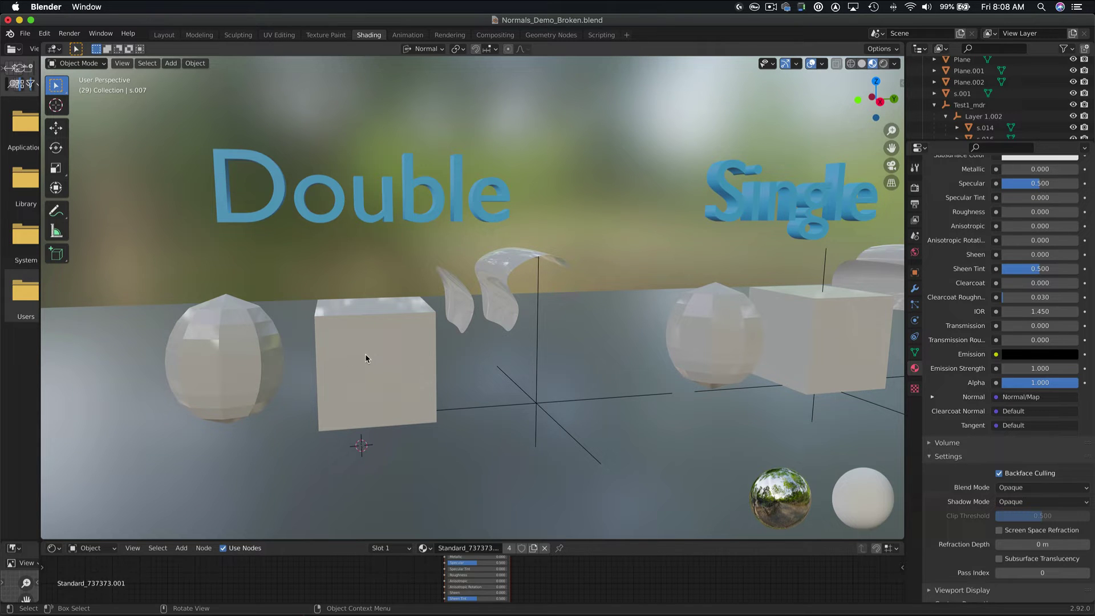
{"action": "left_click", "coordinate": [242, 366]}
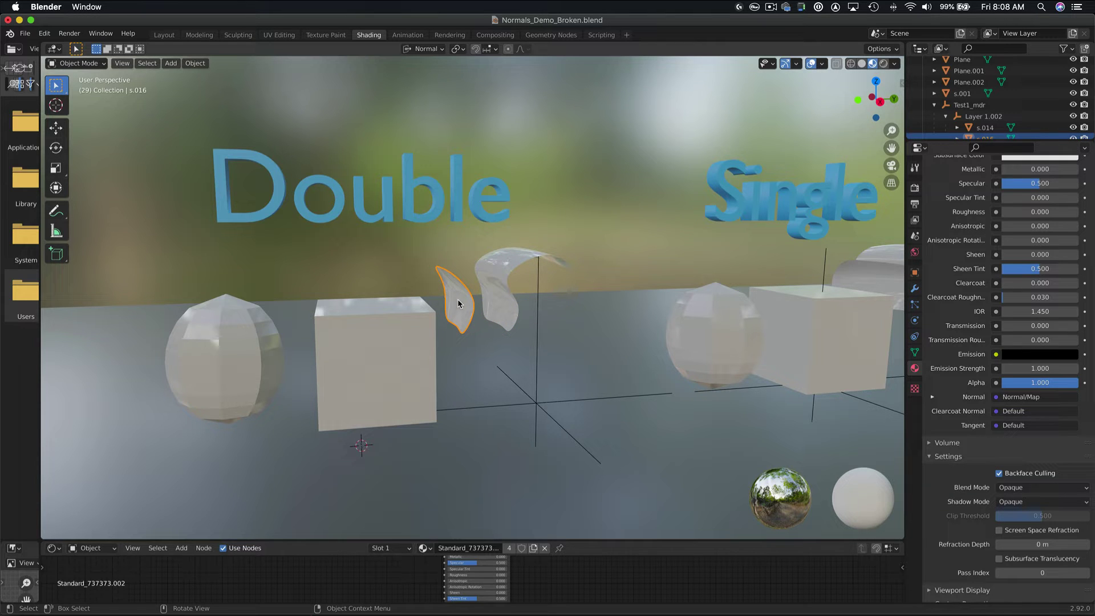
{"action": "scroll", "coordinate": [458, 304], "scroll_direction": "up", "scroll_amount": 5, "text": "ctrl"}
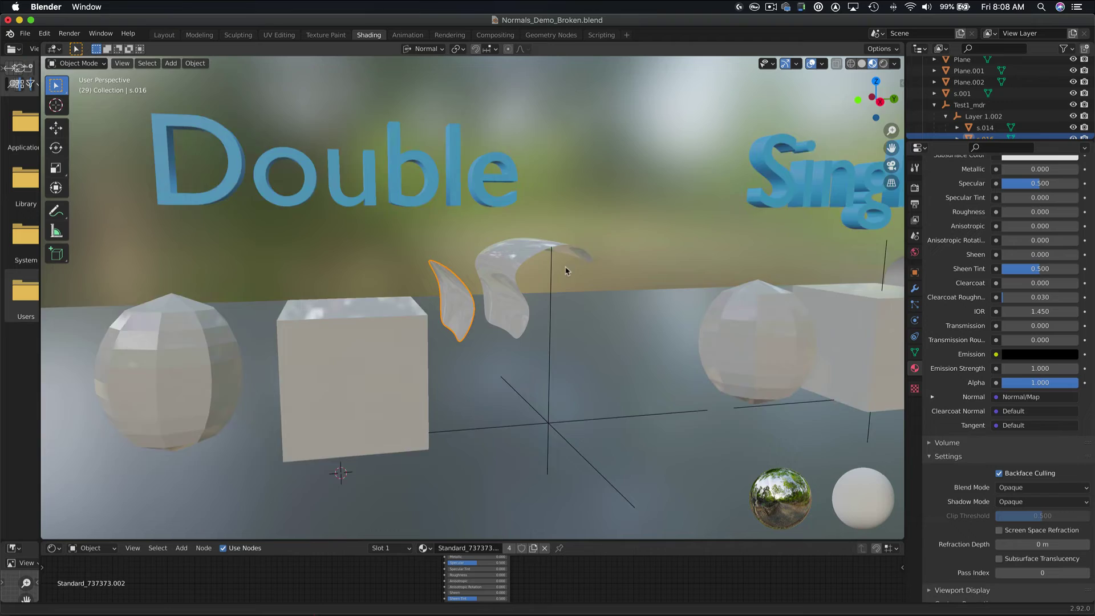
{"action": "mouse_move", "coordinate": [455, 288]}
{"action": "middle_mouse_down"}
{"action": "mouse_move", "coordinate": [399, 289]}
{"action": "mouse_move", "coordinate": [489, 289]}
{"action": "mouse_move", "coordinate": [459, 290]}
{"action": "middle_mouse_up"}
- Compare normals on s.016 and the larger sheet s.021 in Edit Mode, then return to Object Mode
{"action": "key", "text": "Tab"}
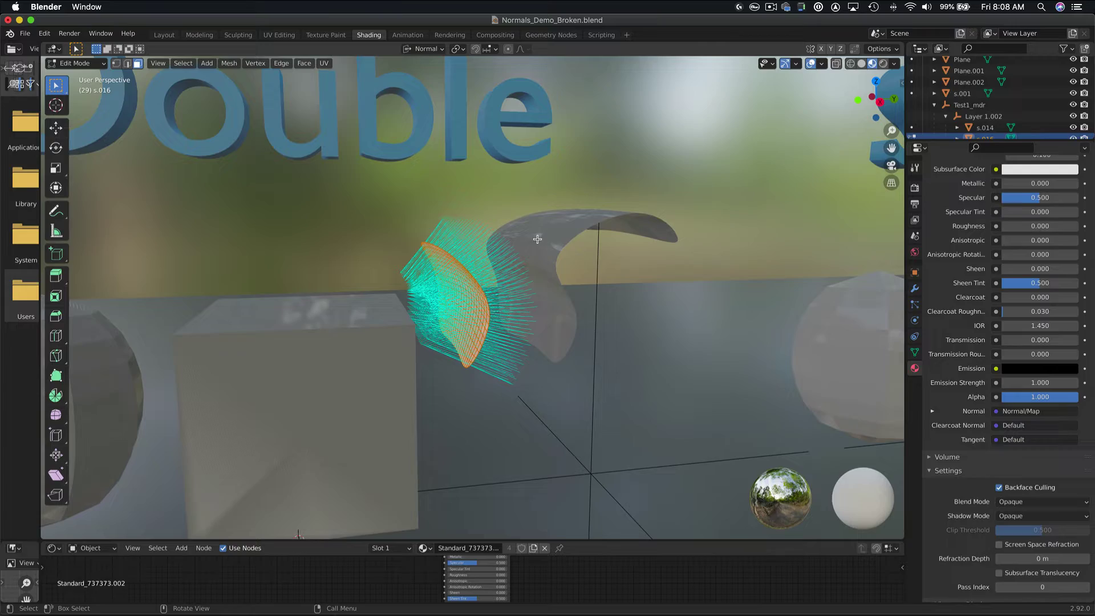
{"action": "key", "text": "Tab"}
{"action": "left_click", "coordinate": [556, 223]}
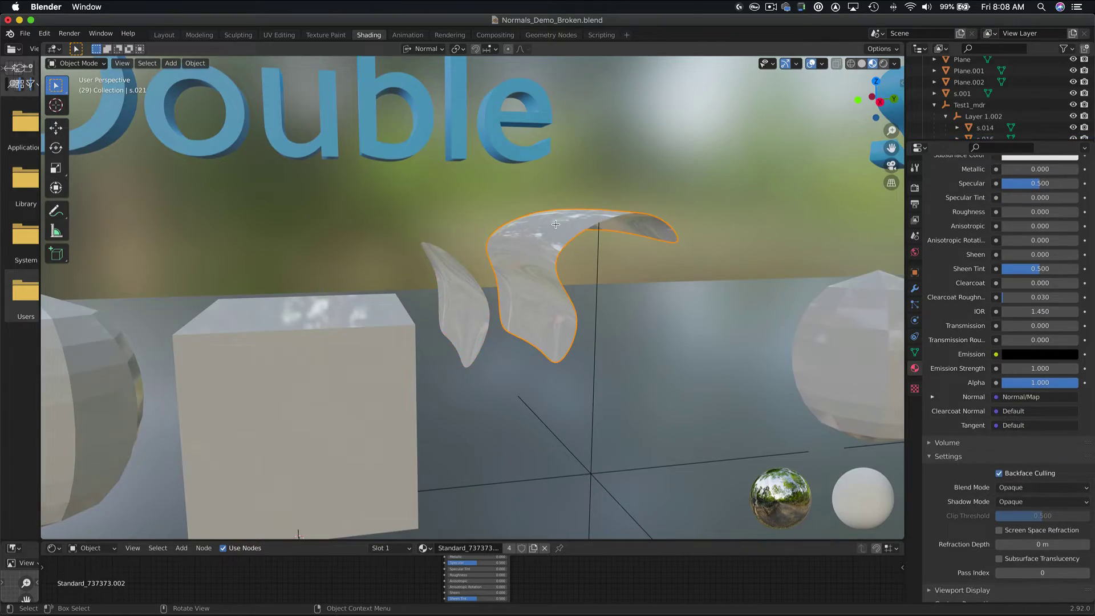
{"action": "key", "text": "Tab"}
{"action": "middle_click_drag", "start_coordinate": [556, 224], "coordinate": [541, 241]}
{"action": "key", "text": "Tab"}
{"action": "middle_click_drag", "start_coordinate": [475, 296], "coordinate": [490, 234], "text": "shift"}
- Select the Double group's cube and delete one of its faces in wireframe Edit Mode
{"action": "left_click", "coordinate": [431, 305]}
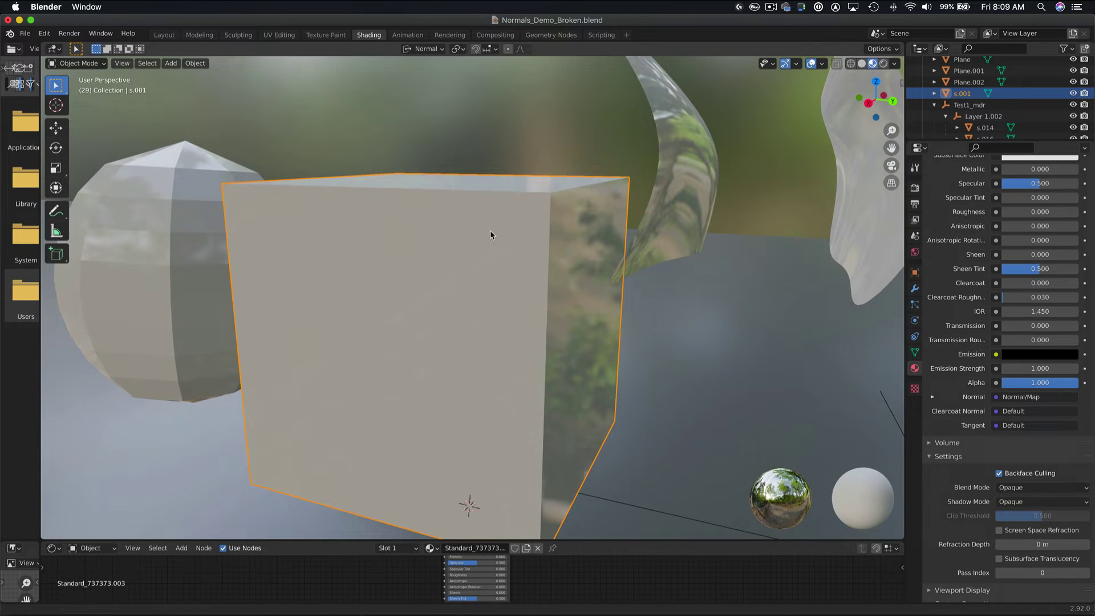
{"action": "left_click", "coordinate": [849, 62]}
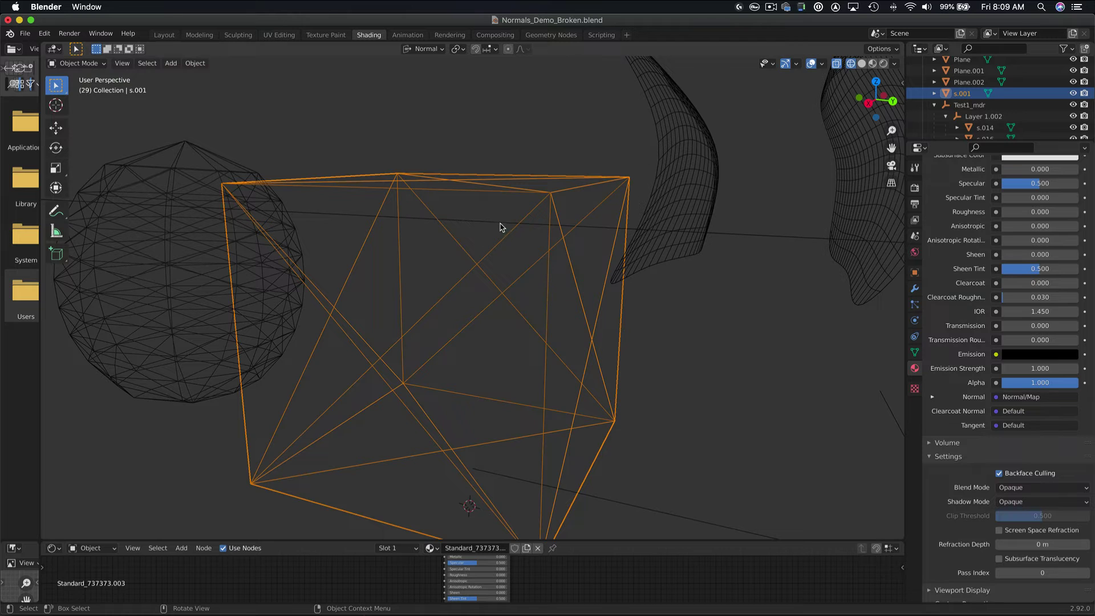
{"action": "key", "text": "Tab"}
{"action": "middle_click_drag", "start_coordinate": [287, 329], "coordinate": [331, 322]}
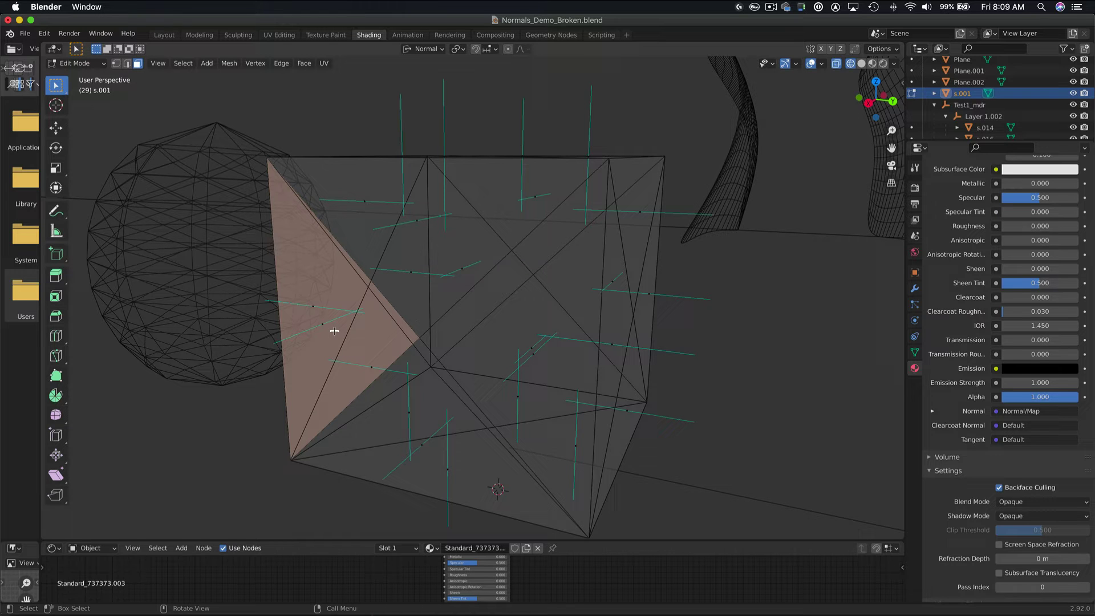
{"action": "middle_click_drag", "start_coordinate": [335, 331], "coordinate": [299, 329]}
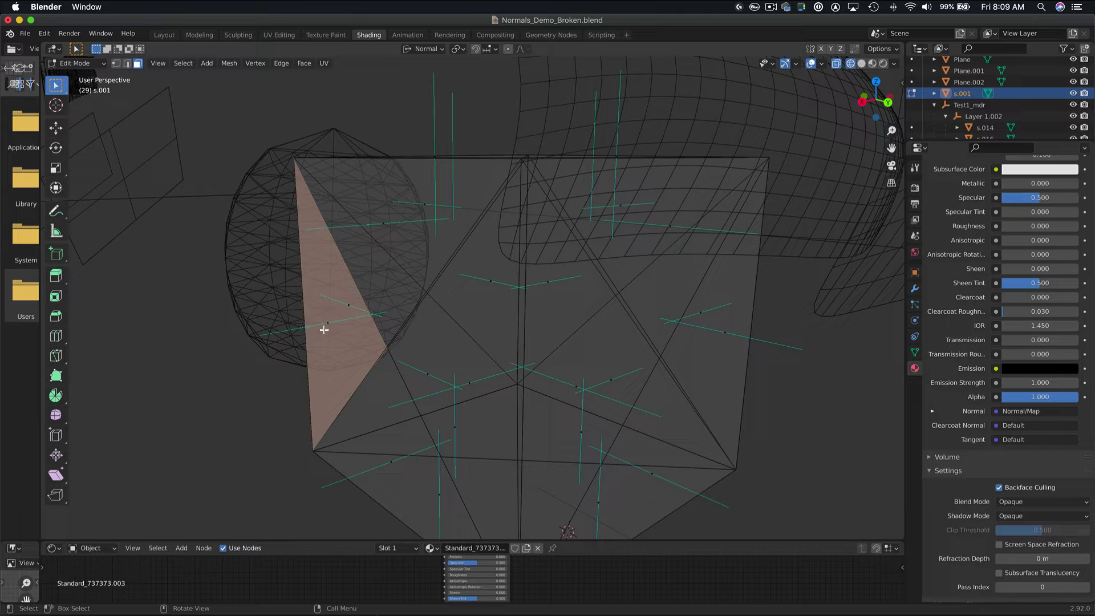
{"action": "key", "text": "x"}
{"action": "left_click", "coordinate": [312, 333]}
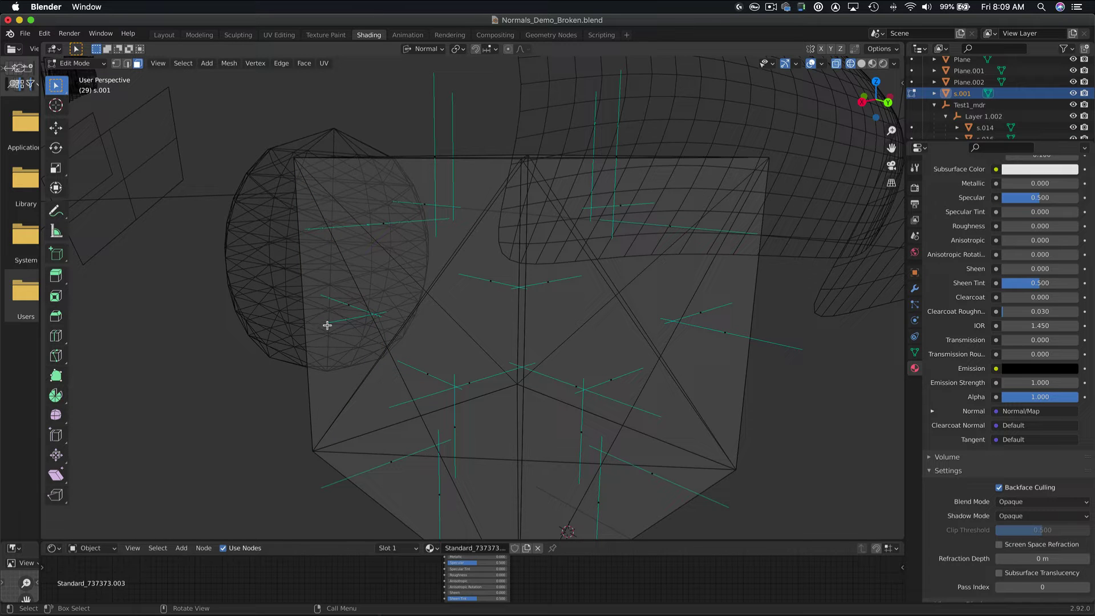
- Switch back to Material Preview and orbit to look inside the opened cube
{"action": "middle_click_drag", "start_coordinate": [327, 327], "coordinate": [646, 122]}
{"action": "scroll", "coordinate": [433, 340], "scroll_direction": "up", "scroll_amount": 4}
{"action": "scroll", "coordinate": [437, 347], "scroll_direction": "up", "scroll_amount": 2}
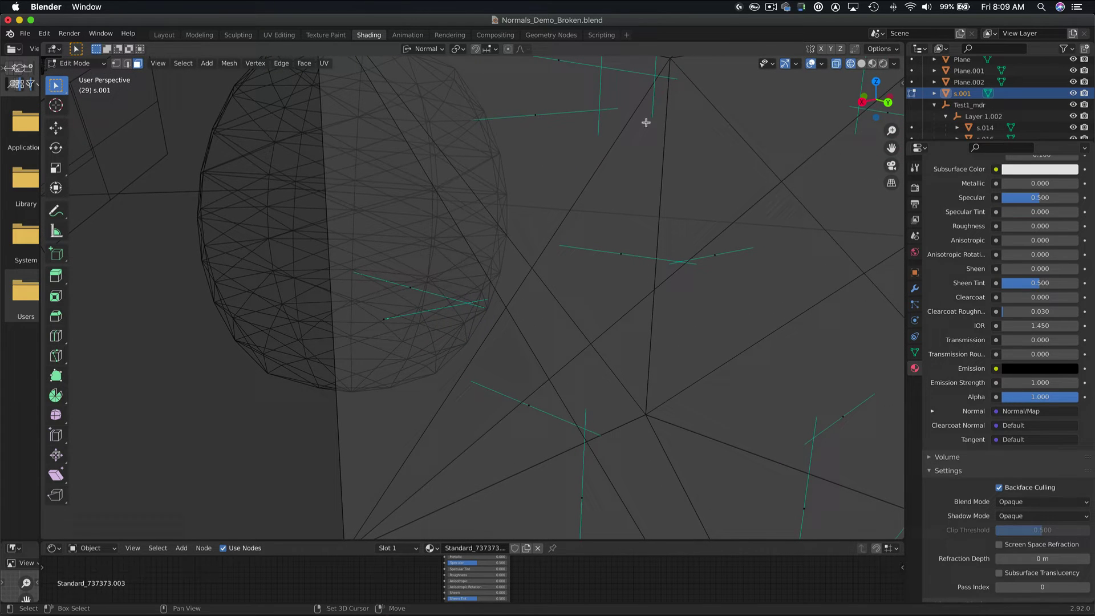
{"action": "left_click", "coordinate": [872, 64]}
{"action": "mouse_move", "coordinate": [522, 281]}
{"action": "middle_mouse_down"}
{"action": "mouse_move", "coordinate": [492, 295]}
{"action": "mouse_move", "coordinate": [405, 296]}
{"action": "mouse_move", "coordinate": [624, 314]}
{"action": "middle_mouse_up"}
{"action": "middle_click_drag", "start_coordinate": [532, 316], "coordinate": [487, 352]}
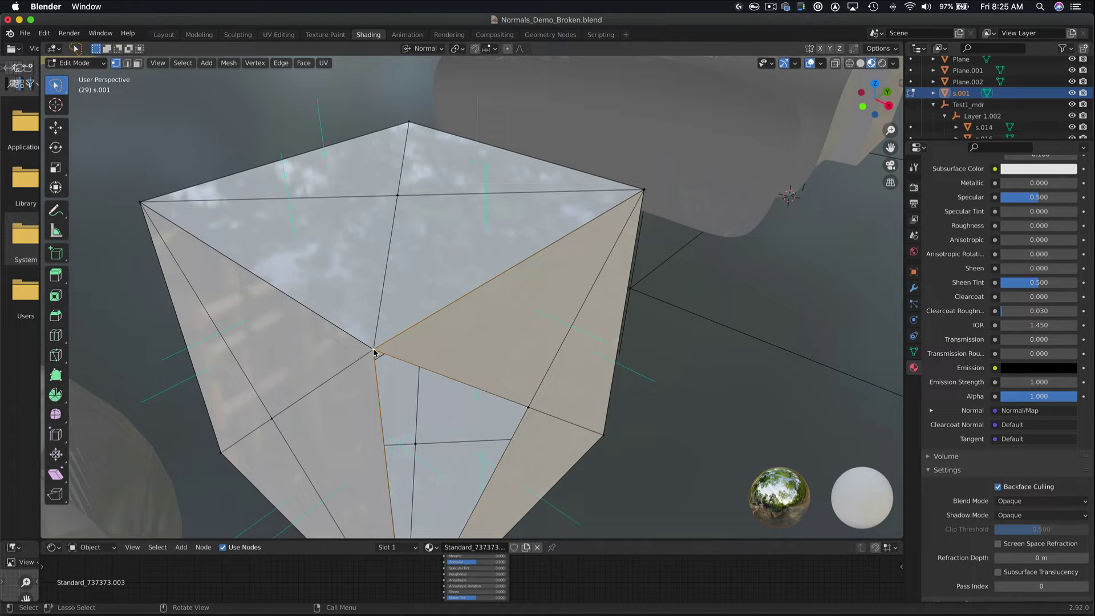
- Move a corner vertex of s.001 by 0.33838, 0.22391, -0.093148 m, then return to Object Mode
{"action": "key", "text": "g"}
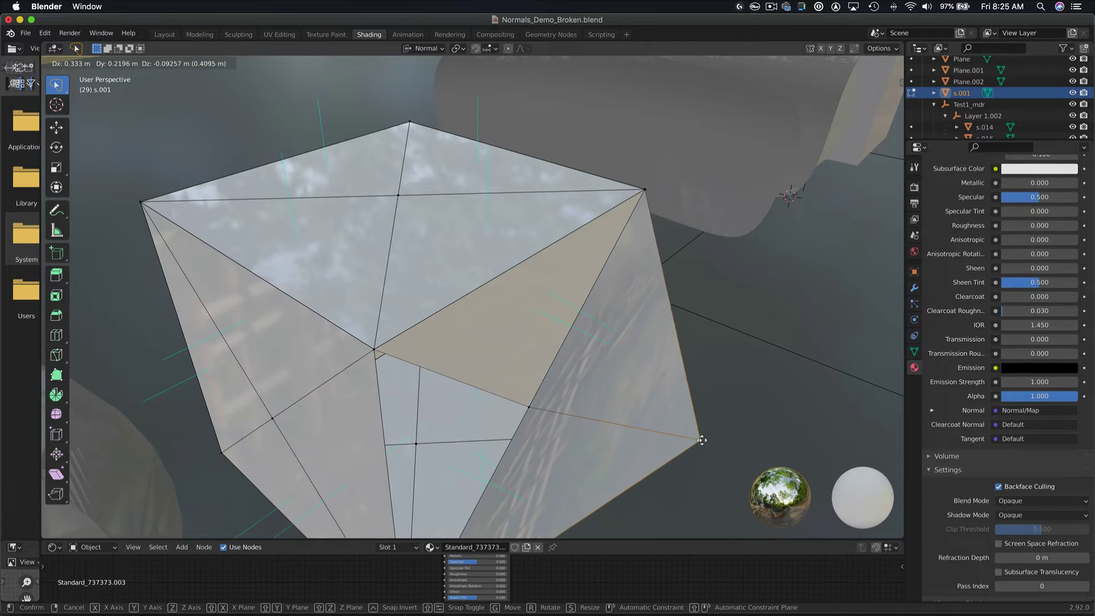
{"action": "left_click", "coordinate": [706, 440]}
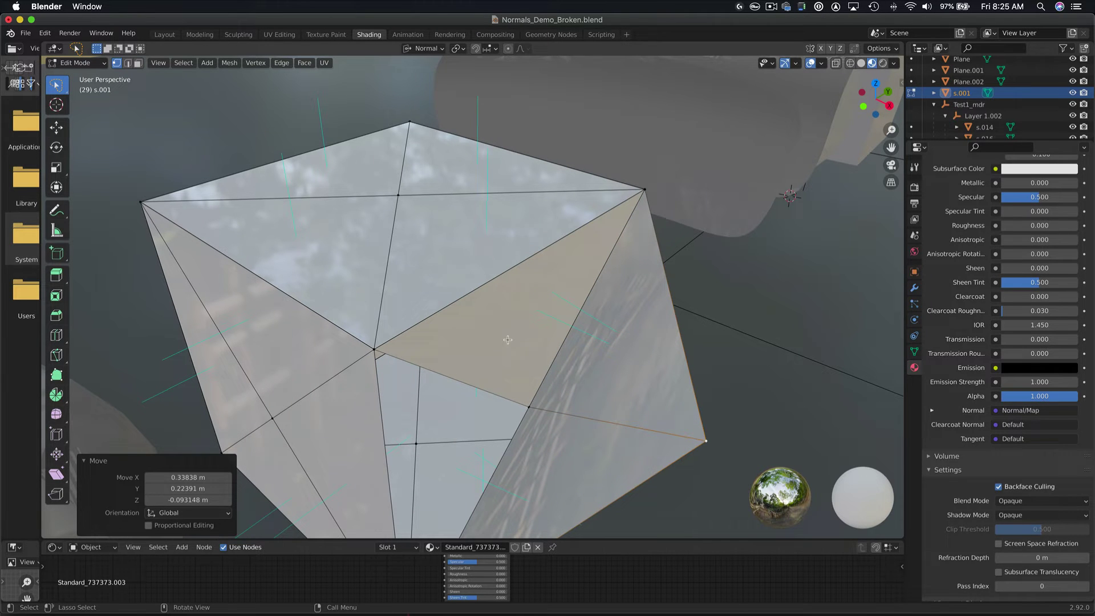
{"action": "middle_click_drag", "start_coordinate": [616, 407], "coordinate": [486, 332]}
{"action": "key", "text": "Tab"}
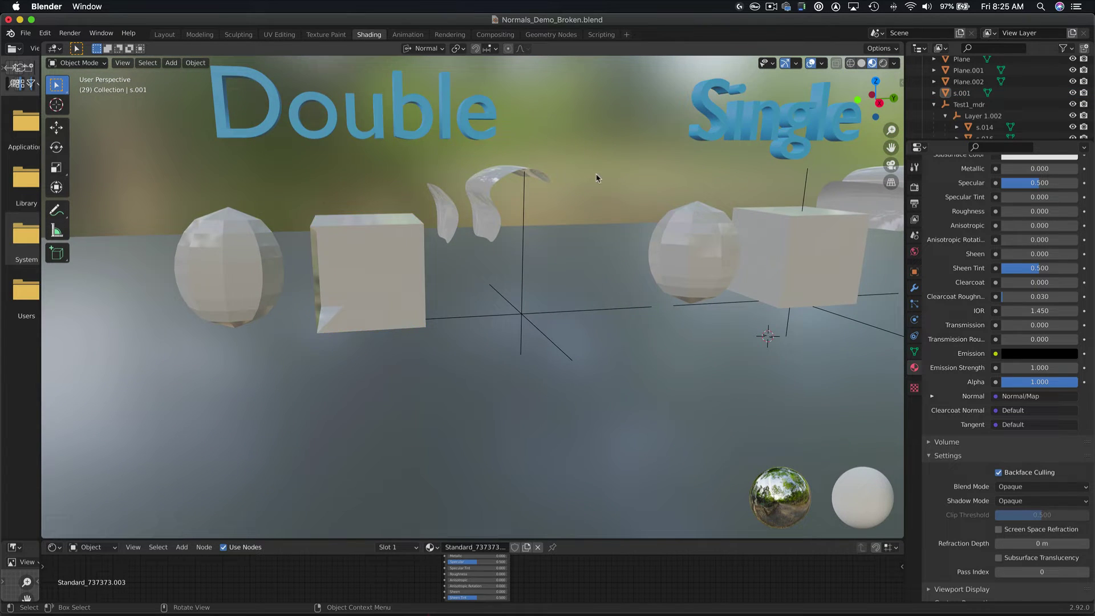
- Orbit and zoom in until the Single row's faceted sphere, cube and curved sheet fill the view
{"action": "scroll", "coordinate": [580, 190], "scroll_direction": "right", "scroll_amount": 10}
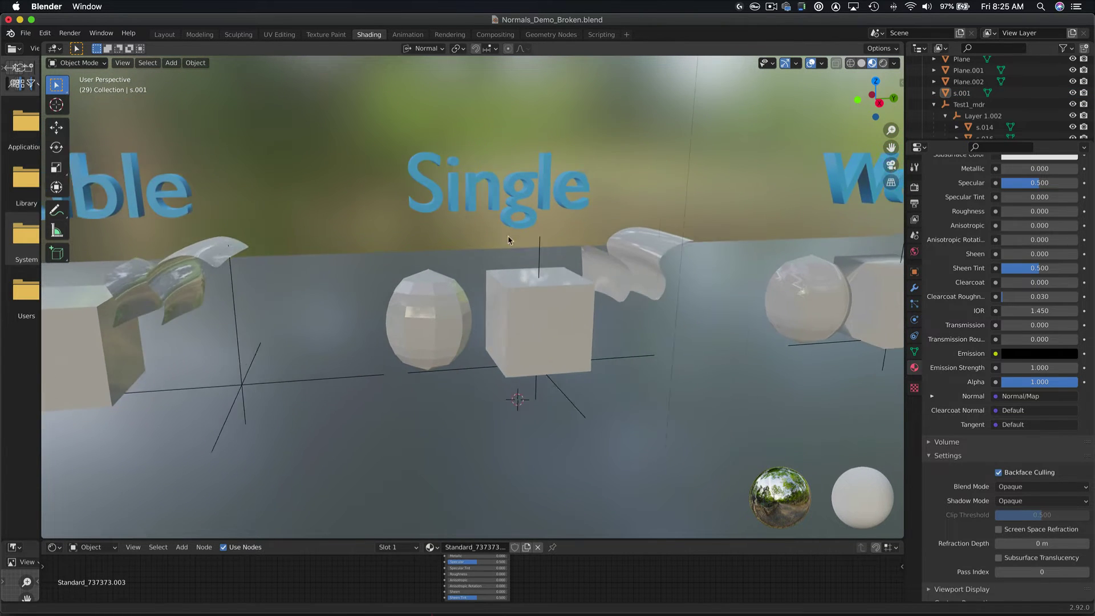
{"action": "scroll", "coordinate": [568, 261], "scroll_direction": "right", "scroll_amount": 3}
{"action": "scroll", "coordinate": [550, 270], "scroll_direction": "up", "scroll_amount": 8, "text": "ctrl"}
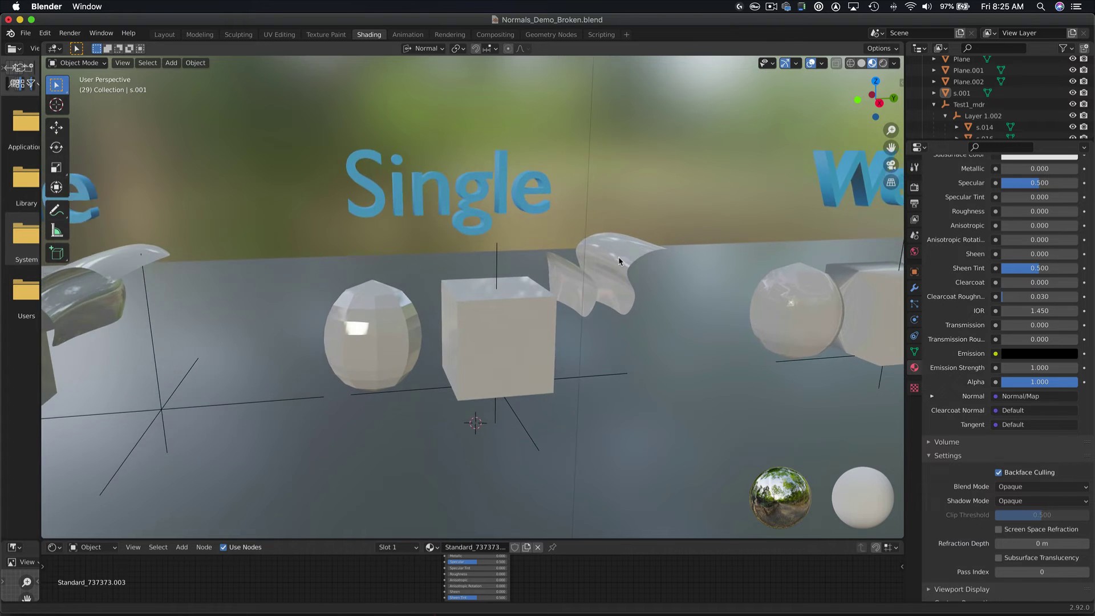
{"action": "scroll", "coordinate": [640, 269], "scroll_direction": "up", "scroll_amount": 10, "text": "ctrl"}
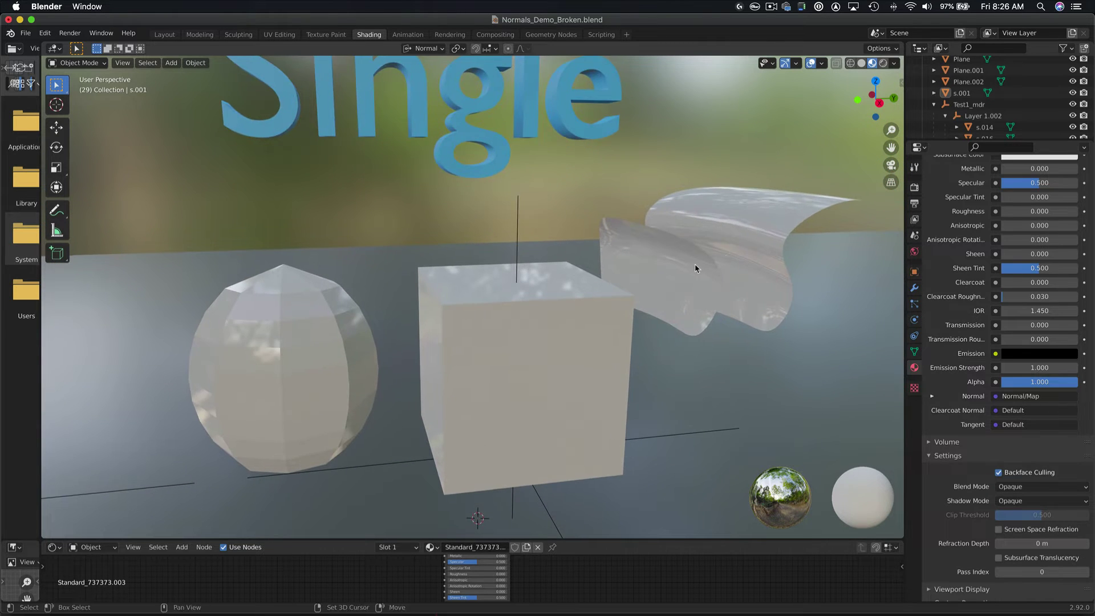
{"action": "scroll", "coordinate": [608, 281], "scroll_direction": "down", "scroll_amount": 10, "text": "ctrl"}
{"action": "scroll", "coordinate": [553, 292], "scroll_direction": "left", "scroll_amount": 5}
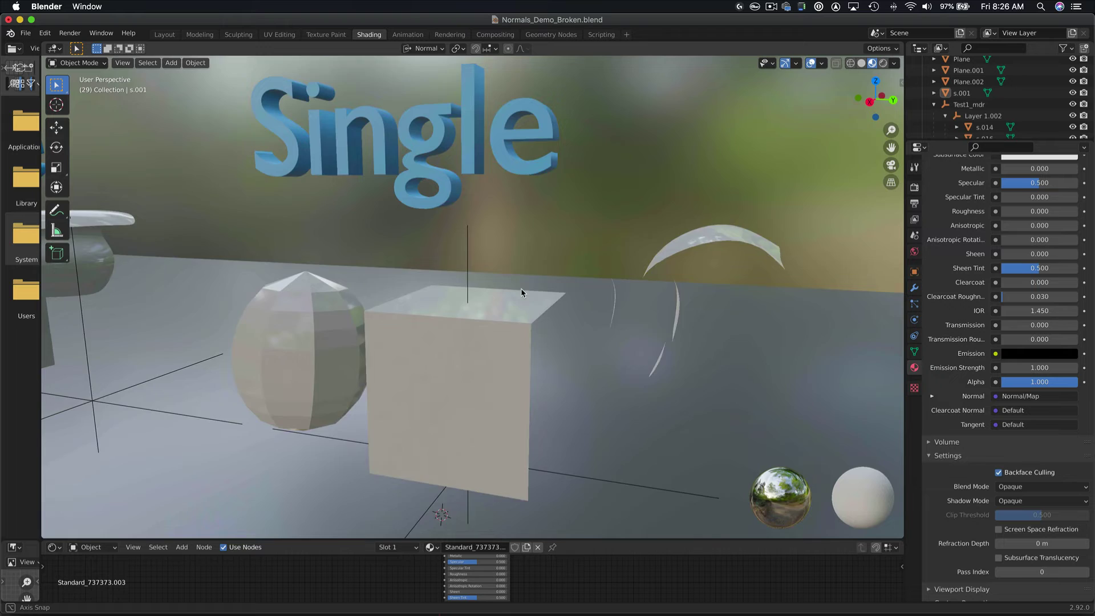
{"action": "scroll", "coordinate": [504, 286], "scroll_direction": "left", "scroll_amount": 3}
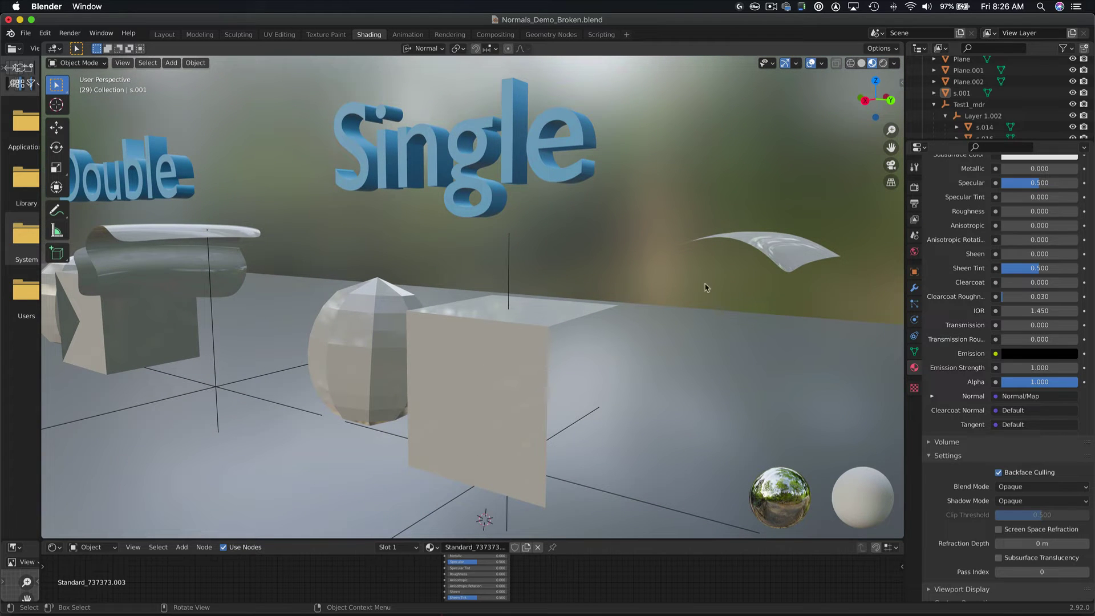
{"action": "scroll", "coordinate": [619, 300], "scroll_direction": "right", "scroll_amount": 5}
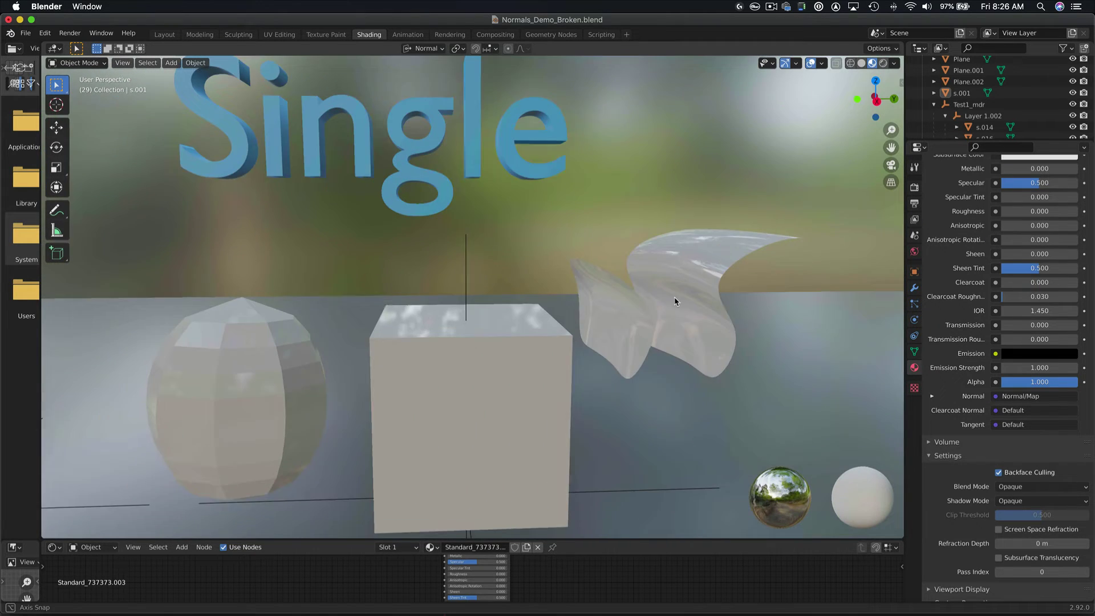
- Show the Single curved sheet's vertex normals in Edit Mode, then return it to Object Mode
{"action": "left_click", "coordinate": [637, 307]}
{"action": "key", "text": "Tab"}
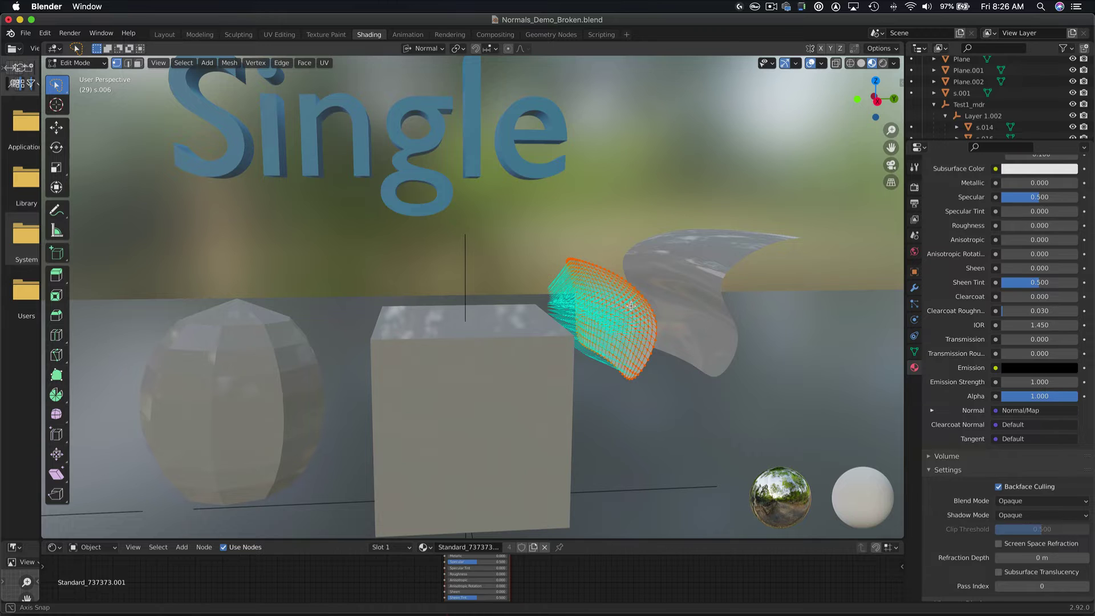
{"action": "scroll", "coordinate": [631, 307], "scroll_direction": "right", "scroll_amount": 2}
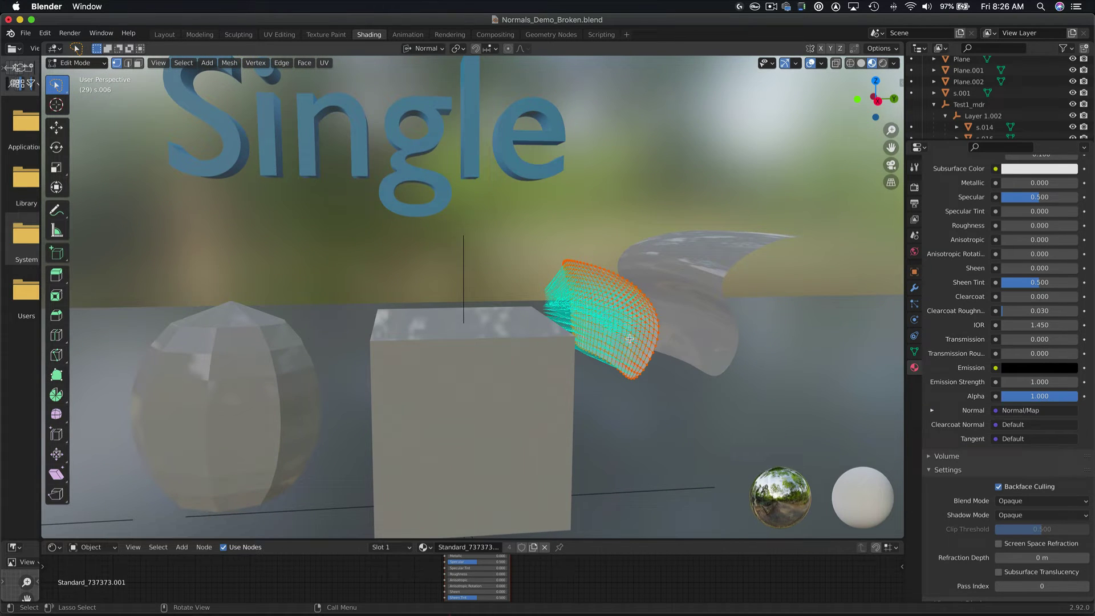
{"action": "key", "text": "Tab"}
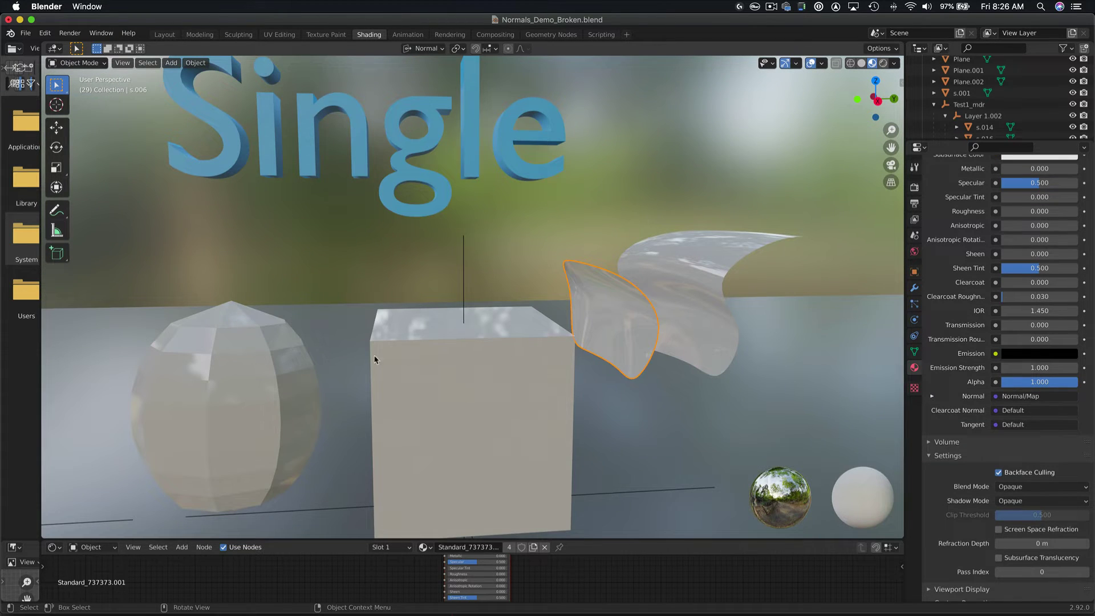
- Put the Single sphere in Edit Mode and orbit around it to view its vertex normals
{"action": "key", "text": "Tab"}
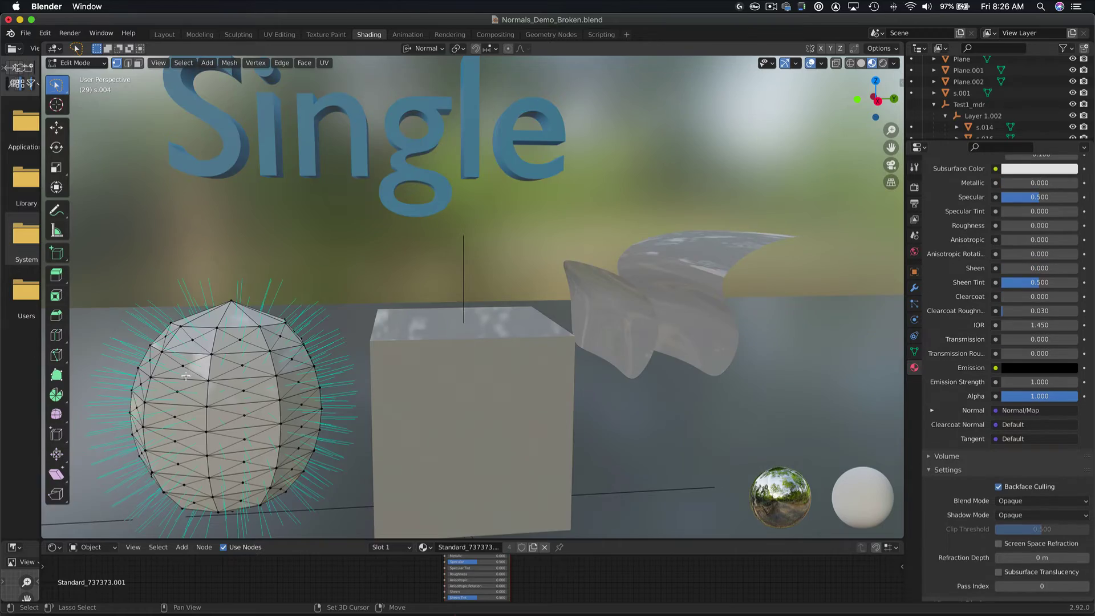
{"action": "middle_click_drag", "start_coordinate": [185, 375], "coordinate": [307, 358]}
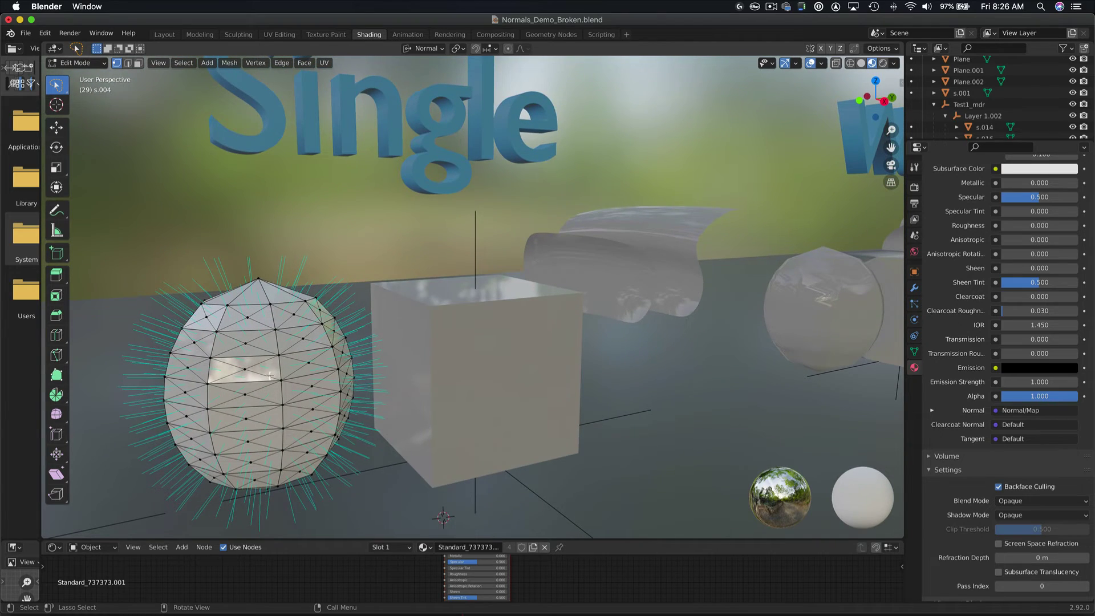
{"action": "middle_click_drag", "start_coordinate": [221, 363], "coordinate": [258, 364]}
- Leave the sphere's Edit Mode and orbit behind the Single cube, where its faces vanish
{"action": "key", "text": "Tab"}
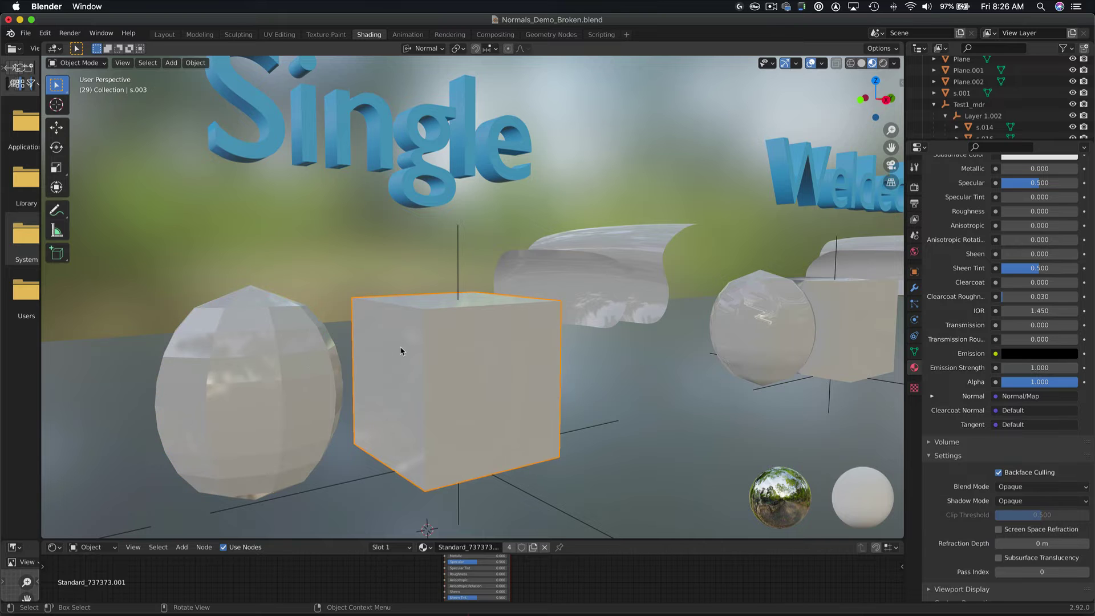
{"action": "middle_click_drag", "start_coordinate": [438, 353], "coordinate": [334, 364]}
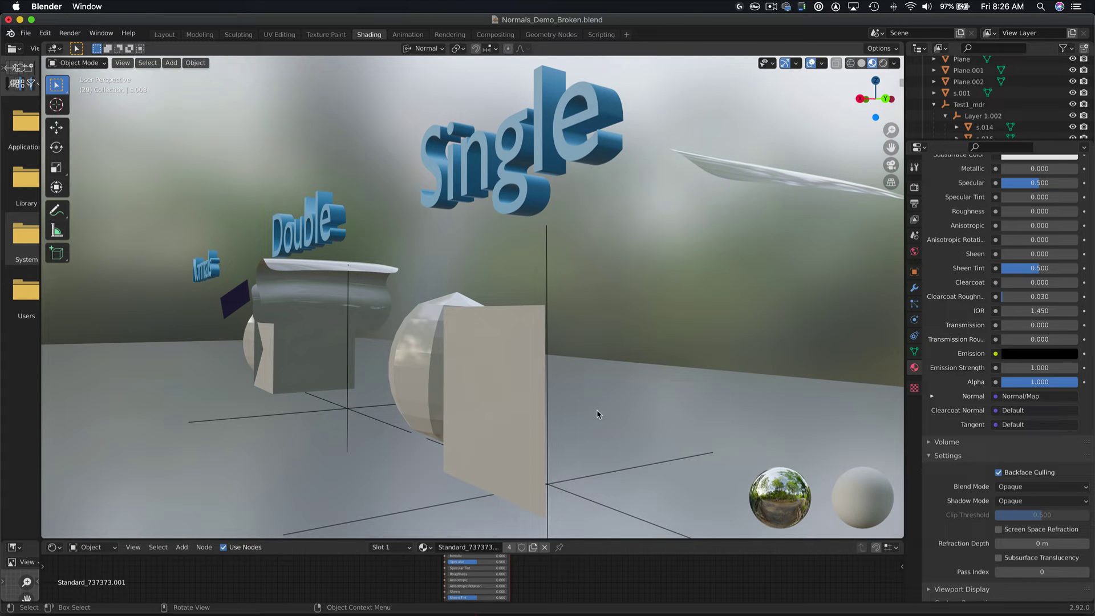
{"action": "middle_click_drag", "start_coordinate": [592, 383], "coordinate": [558, 382]}
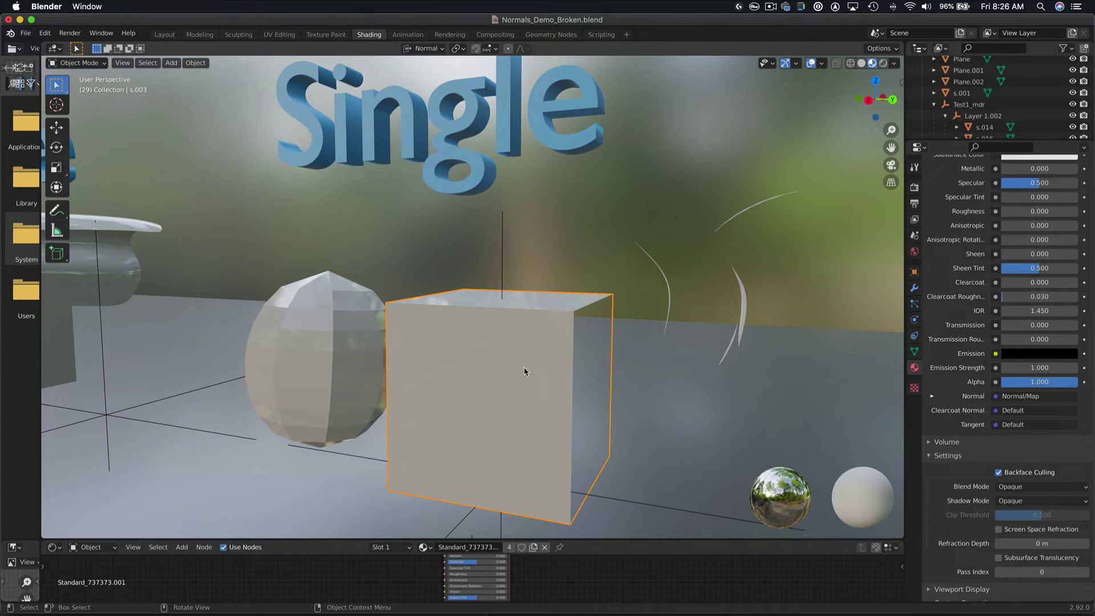
- Inspect the Single cube's edges and normals in Edit Mode from behind, then return to Object Mode
{"action": "key", "text": "Tab"}
{"action": "middle_click_drag", "start_coordinate": [527, 371], "coordinate": [634, 318]}
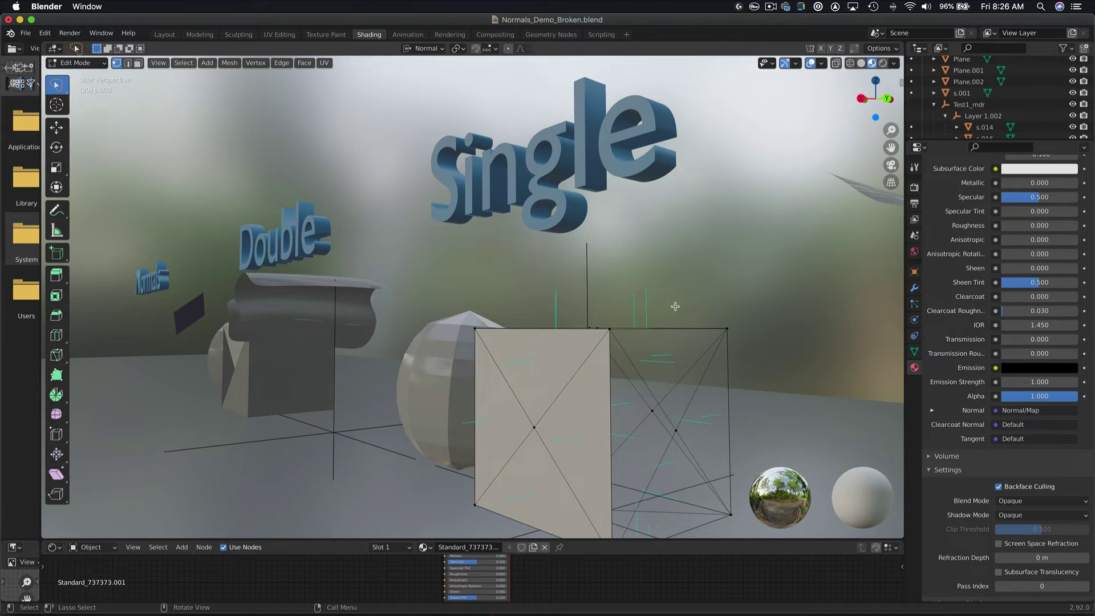
{"action": "middle_click_drag", "start_coordinate": [698, 418], "coordinate": [558, 409]}
{"action": "key", "text": "Tab"}
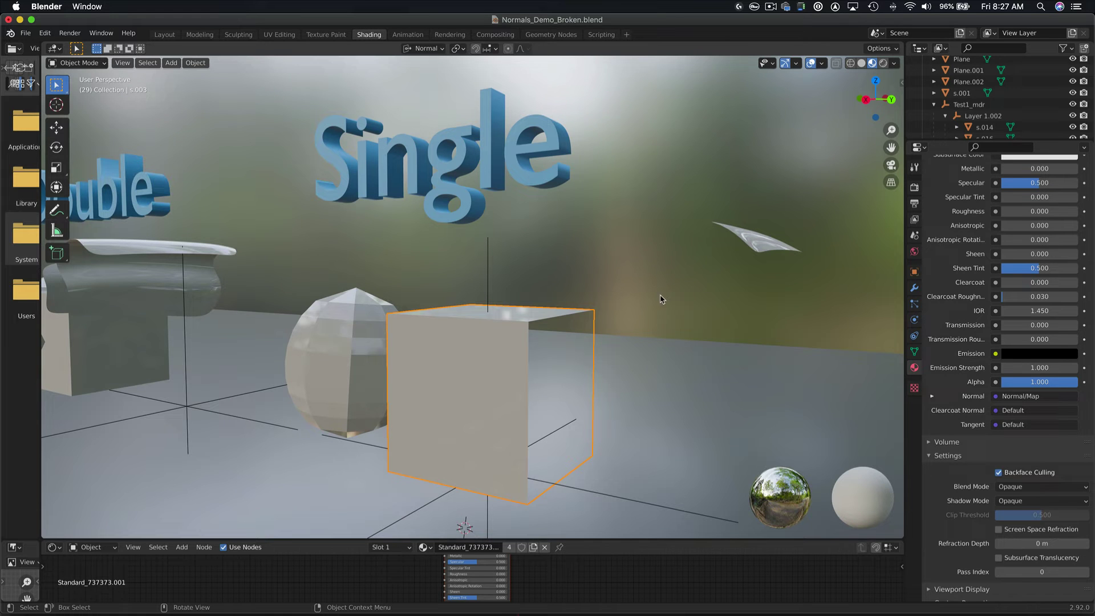
{"action": "middle_click_drag", "start_coordinate": [568, 326], "coordinate": [531, 363]}
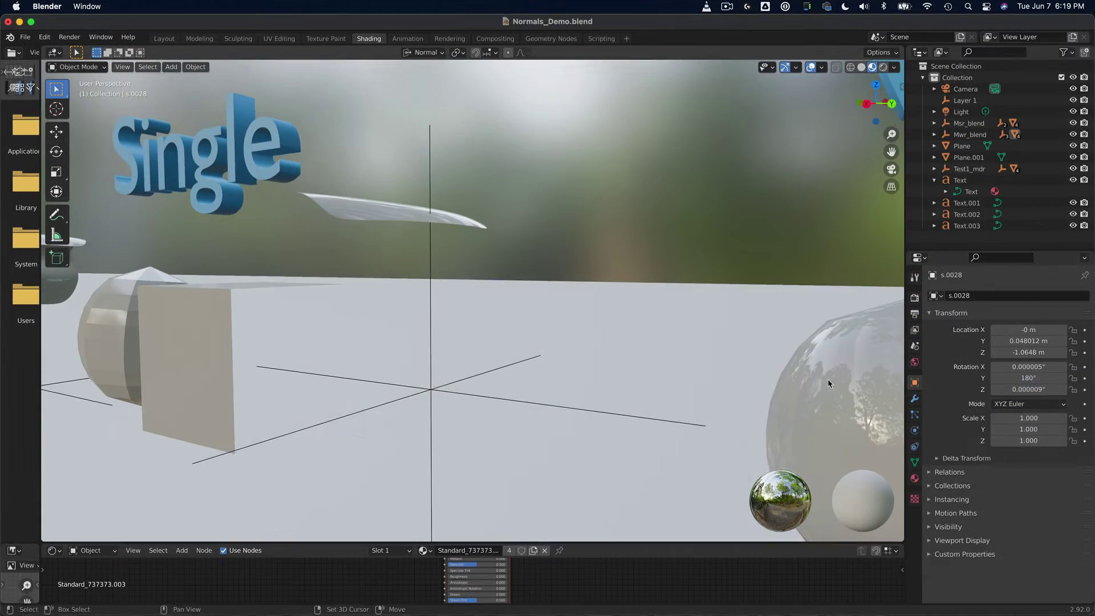
{"action": "middle_click_drag", "start_coordinate": [827, 379], "coordinate": [466, 359]}
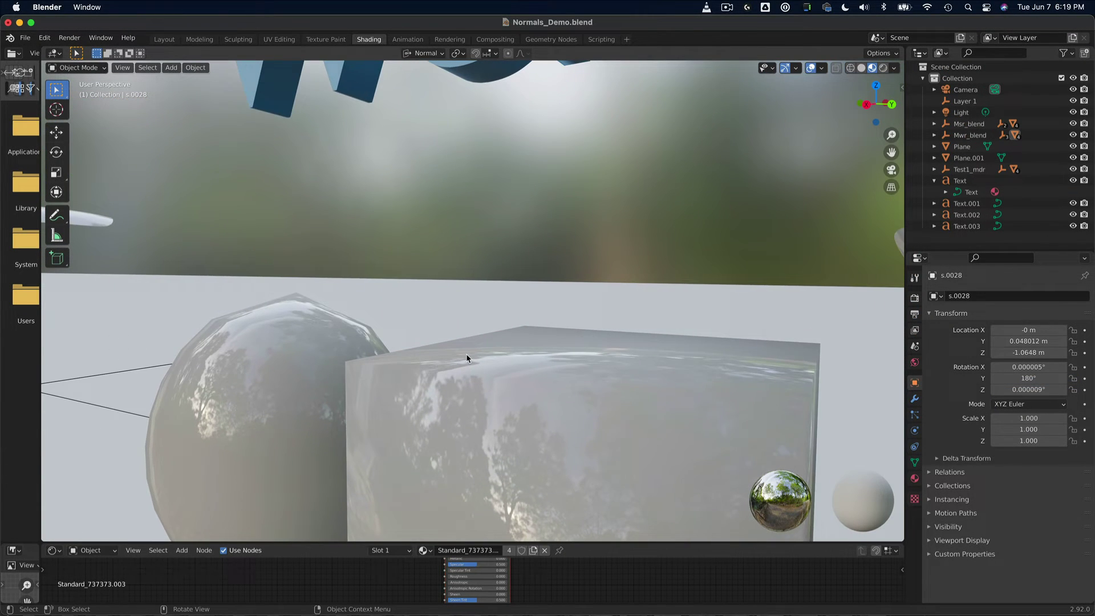
- Select the cube under the Welded text and zoom and orbit around it to study its vertex normals
{"action": "scroll", "coordinate": [466, 359], "scroll_direction": "down", "scroll_amount": 4}
{"action": "scroll", "coordinate": [478, 351], "scroll_direction": "down", "scroll_amount": 2}
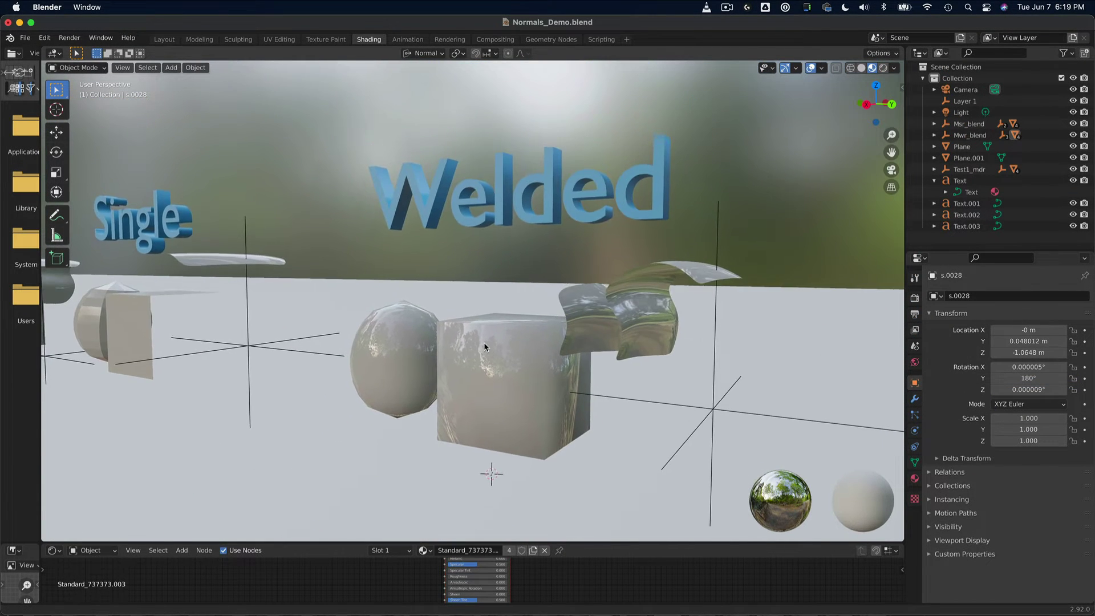
{"action": "middle_click_drag", "start_coordinate": [465, 341], "coordinate": [519, 362]}
{"action": "left_click", "coordinate": [455, 349]}
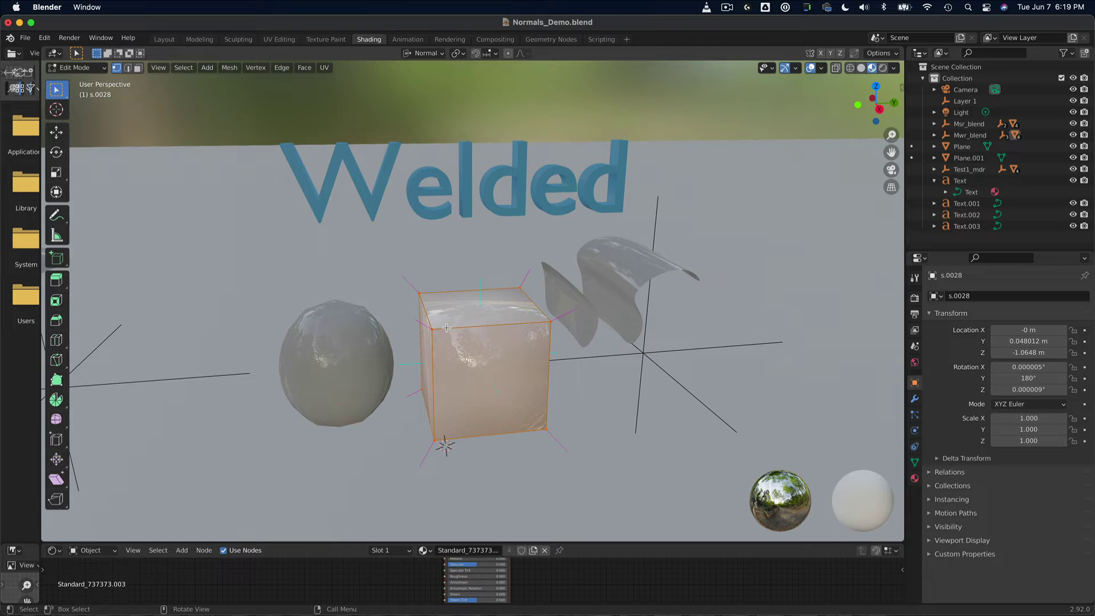
{"action": "scroll", "coordinate": [446, 327], "scroll_direction": "up", "scroll_amount": 5}
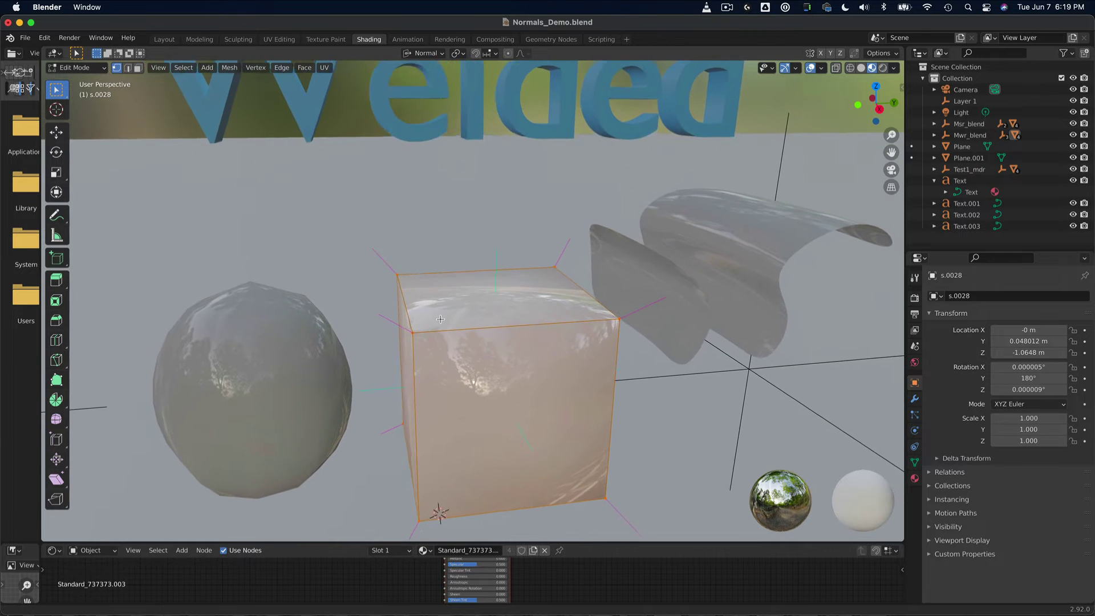
{"action": "mouse_move", "coordinate": [440, 319]}
{"action": "middle_mouse_down"}
{"action": "mouse_move", "coordinate": [430, 316]}
{"action": "mouse_move", "coordinate": [441, 335]}
{"action": "mouse_move", "coordinate": [425, 321]}
{"action": "mouse_move", "coordinate": [429, 332]}
{"action": "mouse_move", "coordinate": [785, 326]}
{"action": "middle_mouse_up"}
{"action": "scroll", "coordinate": [427, 328], "scroll_direction": "down", "scroll_amount": 2}
{"action": "scroll", "coordinate": [427, 330], "scroll_direction": "up", "scroll_amount": 3}
- Leave the Welded cube and show Single cube s.001's corner normals in Edit Mode, viewed from top and side
{"action": "key", "text": "Tab"}
{"action": "scroll", "coordinate": [577, 359], "scroll_direction": "down", "scroll_amount": 3}
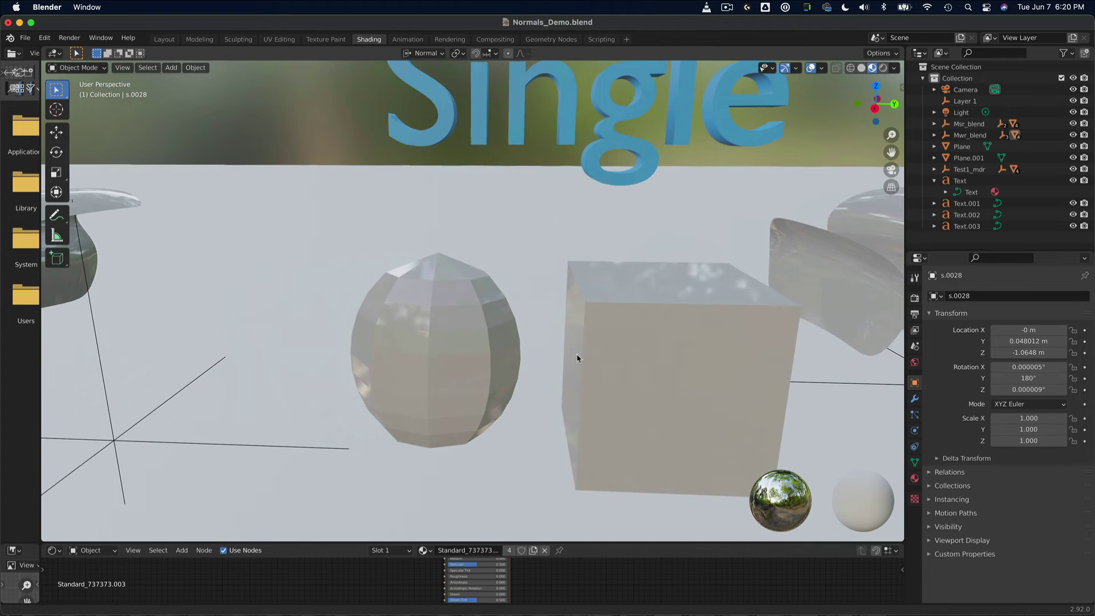
{"action": "scroll", "coordinate": [511, 340], "scroll_direction": "up", "scroll_amount": 1}
{"action": "middle_click_drag", "start_coordinate": [511, 339], "coordinate": [433, 333], "text": "shift"}
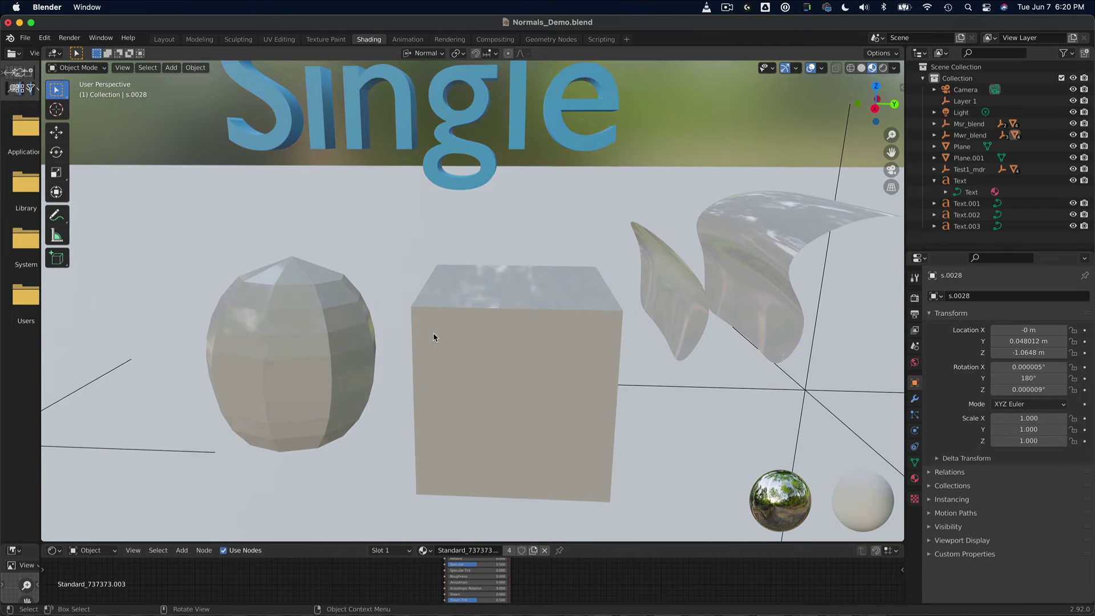
{"action": "left_click", "coordinate": [433, 333]}
{"action": "key", "text": "Tab"}
{"action": "scroll", "coordinate": [435, 321], "scroll_direction": "up", "scroll_amount": 1}
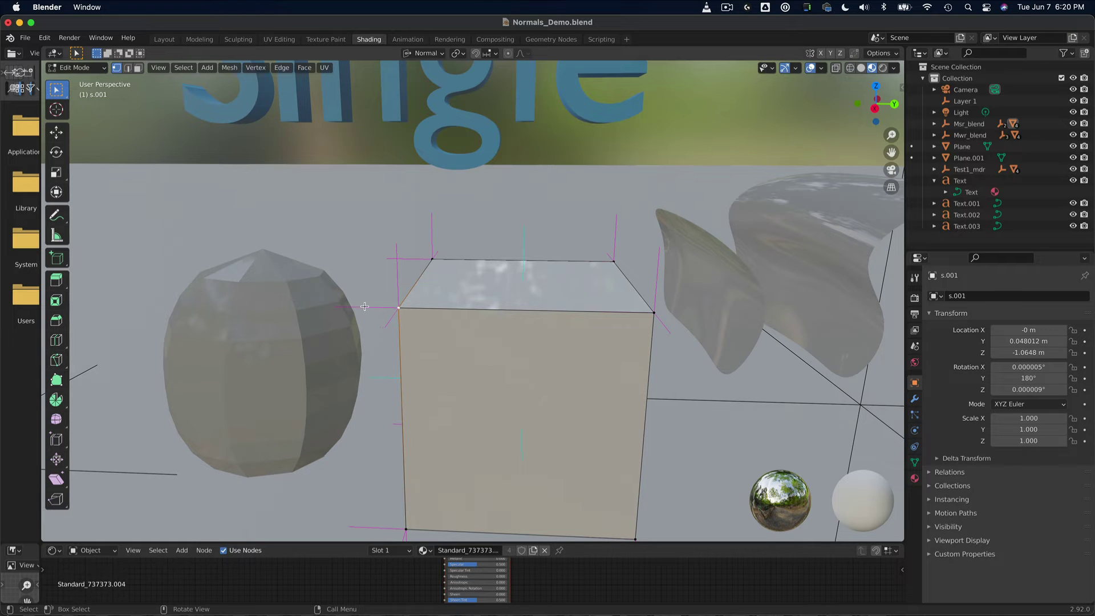
{"action": "scroll", "coordinate": [365, 306], "scroll_direction": "up", "scroll_amount": 2}
{"action": "middle_click_drag", "start_coordinate": [373, 312], "coordinate": [411, 328]}
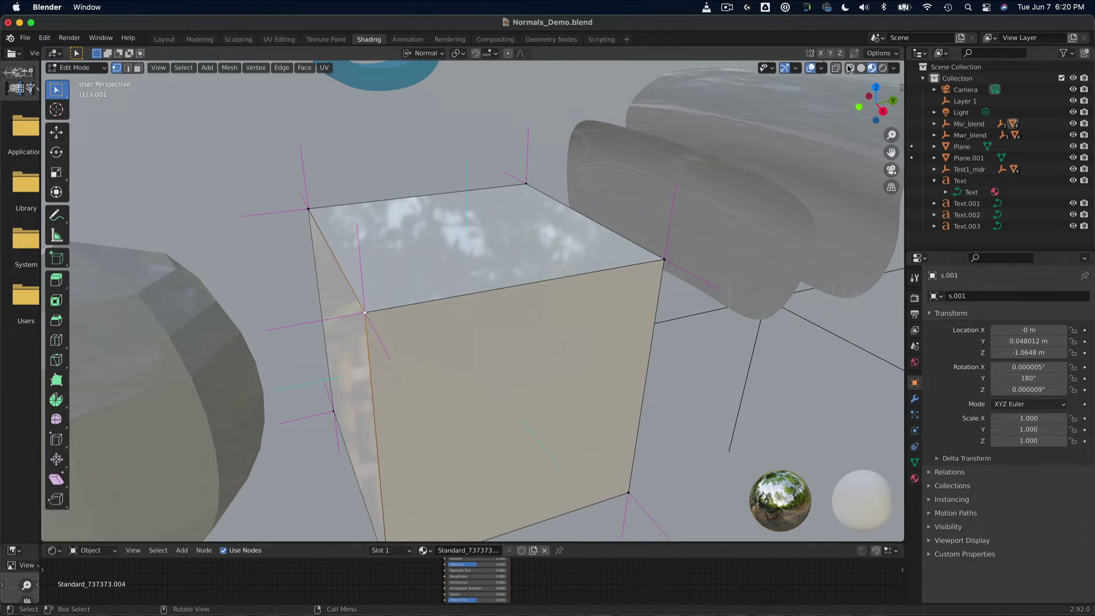
- Switch to wireframe display and move a first corner of the Single cube out of place
{"action": "left_click", "coordinate": [850, 68]}
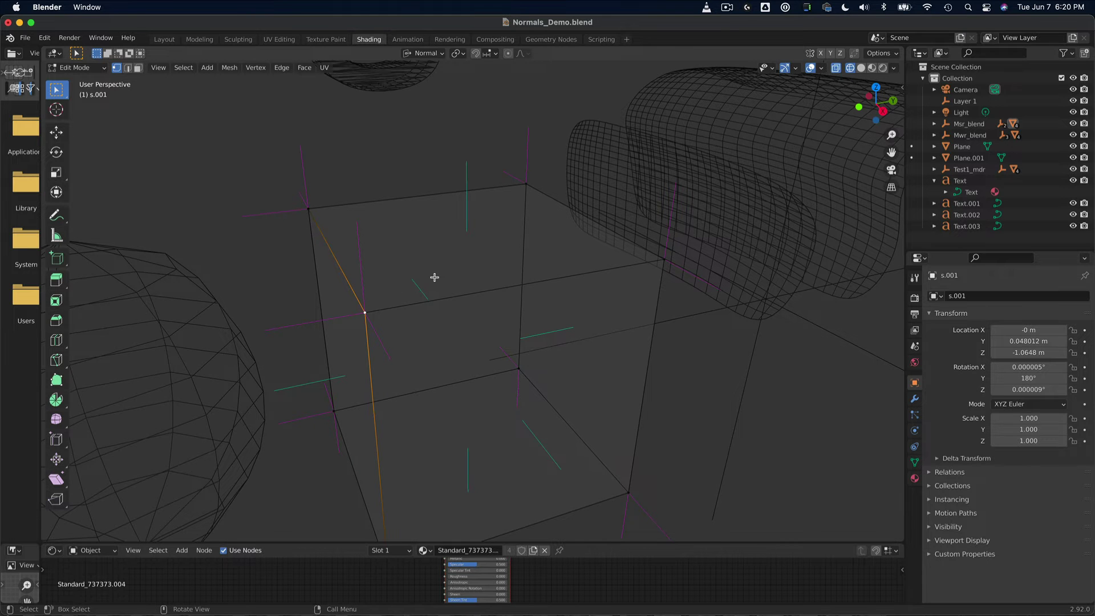
{"action": "mouse_move", "coordinate": [434, 277]}
{"action": "middle_mouse_down"}
{"action": "mouse_move", "coordinate": [464, 273]}
{"action": "mouse_move", "coordinate": [462, 262]}
{"action": "mouse_move", "coordinate": [413, 272]}
{"action": "middle_mouse_up"}
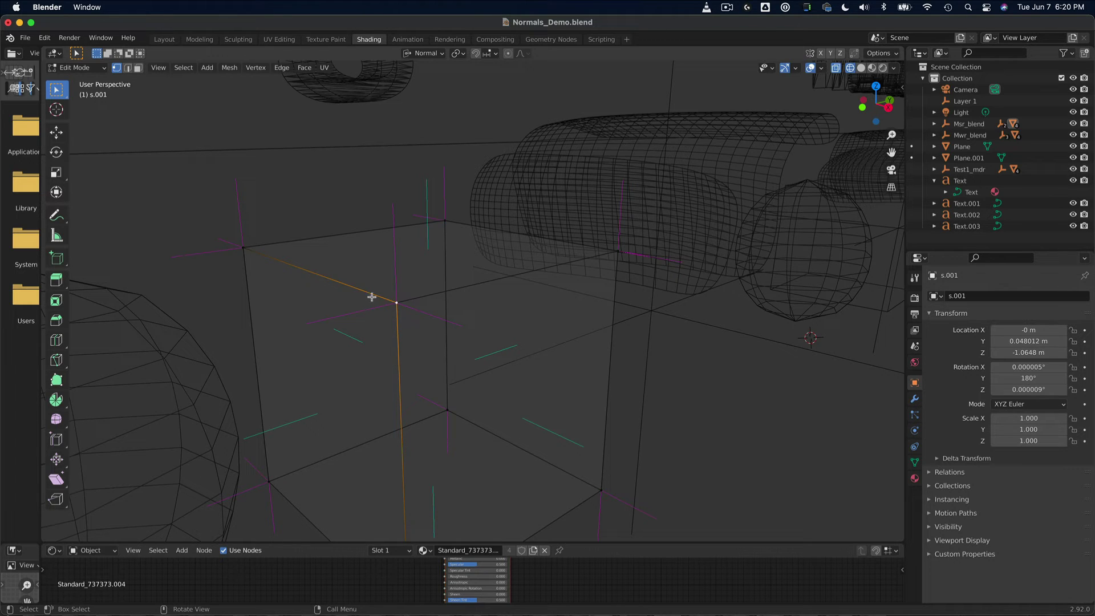
{"action": "key", "text": "g"}
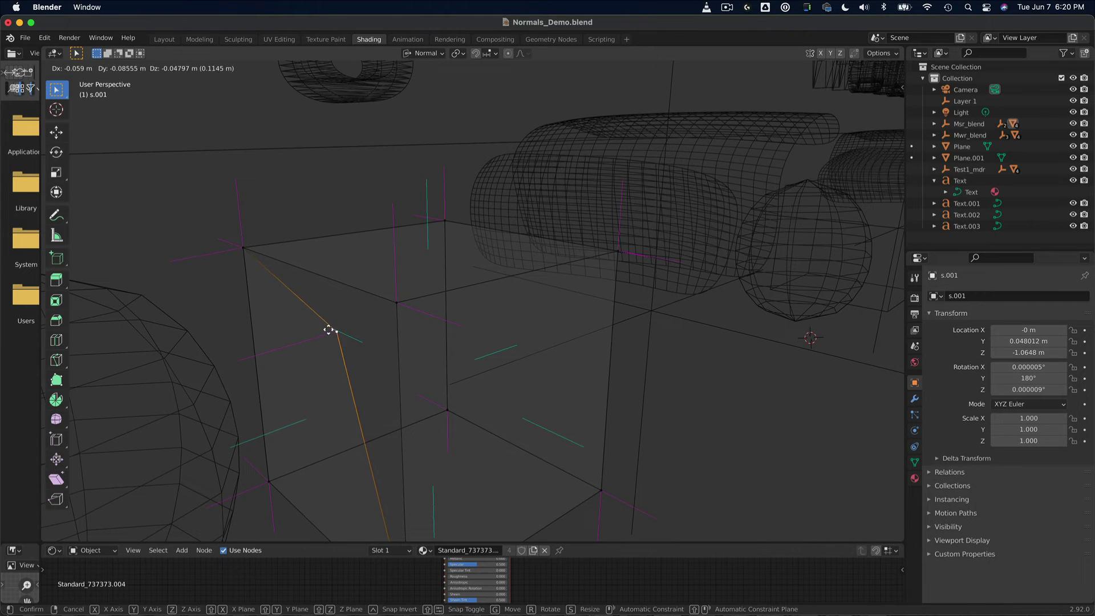
{"action": "left_click", "coordinate": [335, 329]}
- Move two more Single cube corners, the last by 0.047298, 0.0325, -0.044213 m, pulling its faces apart
{"action": "left_click", "coordinate": [396, 304]}
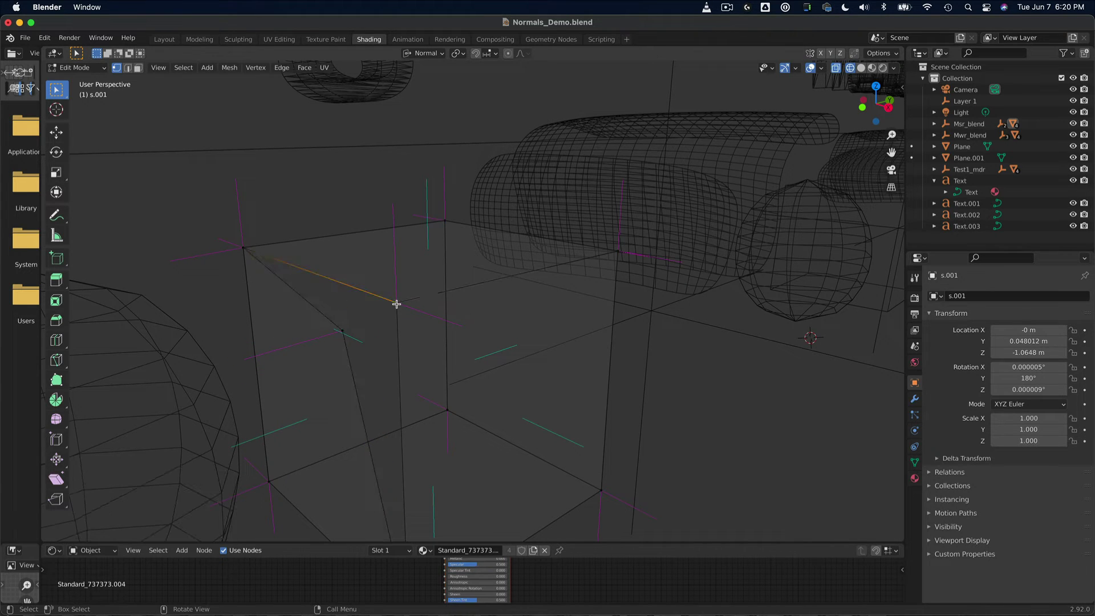
{"action": "key", "text": "g"}
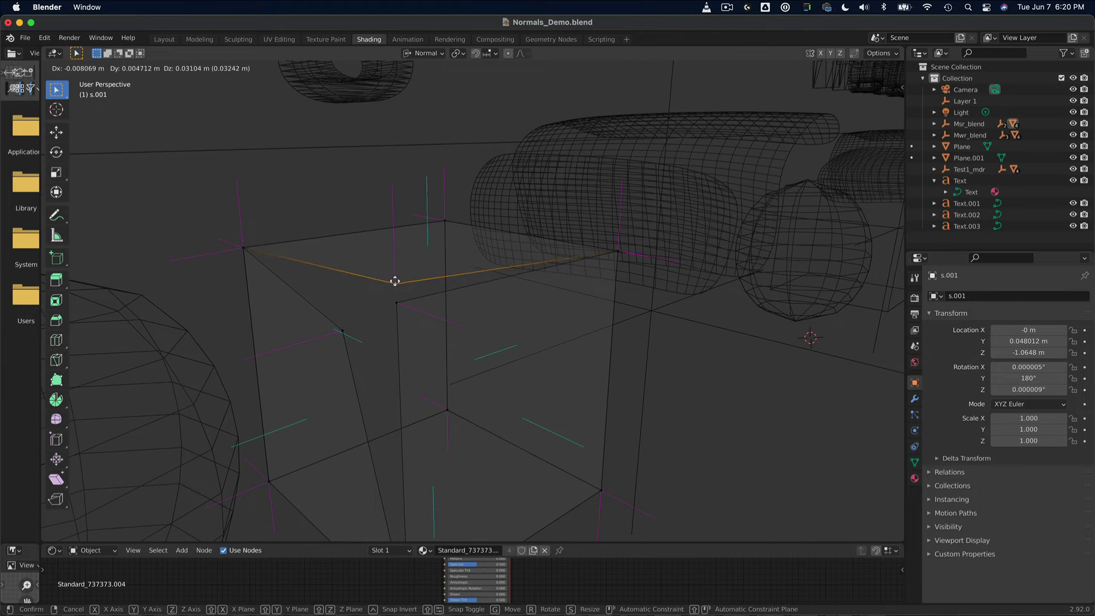
{"action": "left_click", "coordinate": [390, 248]}
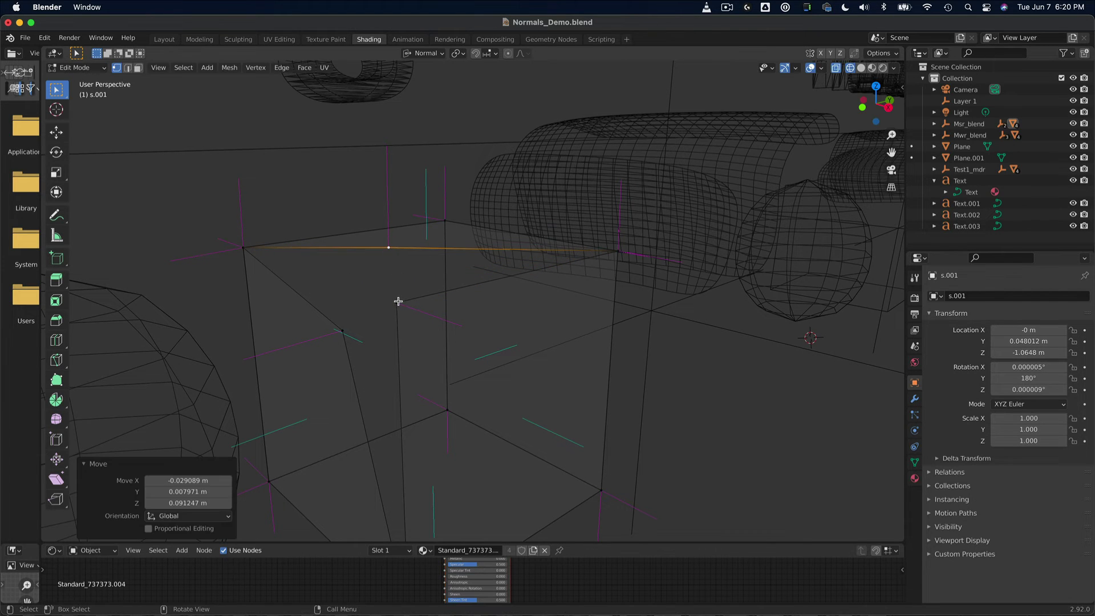
{"action": "left_click", "coordinate": [398, 301]}
{"action": "key", "text": "g"}
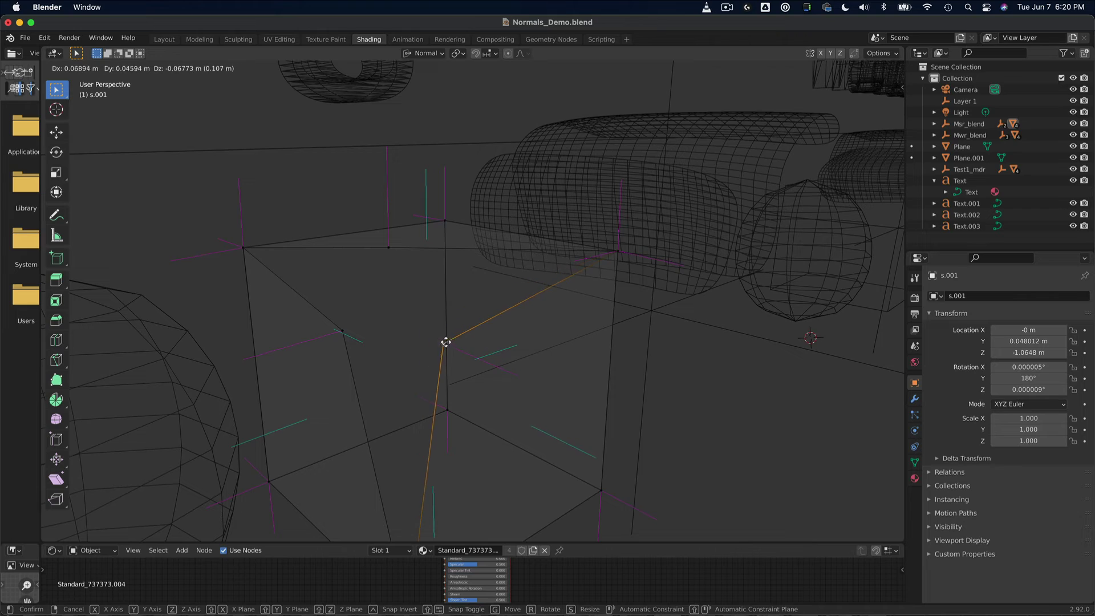
{"action": "left_click", "coordinate": [456, 318]}
{"action": "middle_click_drag", "start_coordinate": [456, 318], "coordinate": [746, 106]}
- Switch to Material Preview shading, leave Edit Mode and bring the Welded objects into view
{"action": "left_click", "coordinate": [873, 69]}
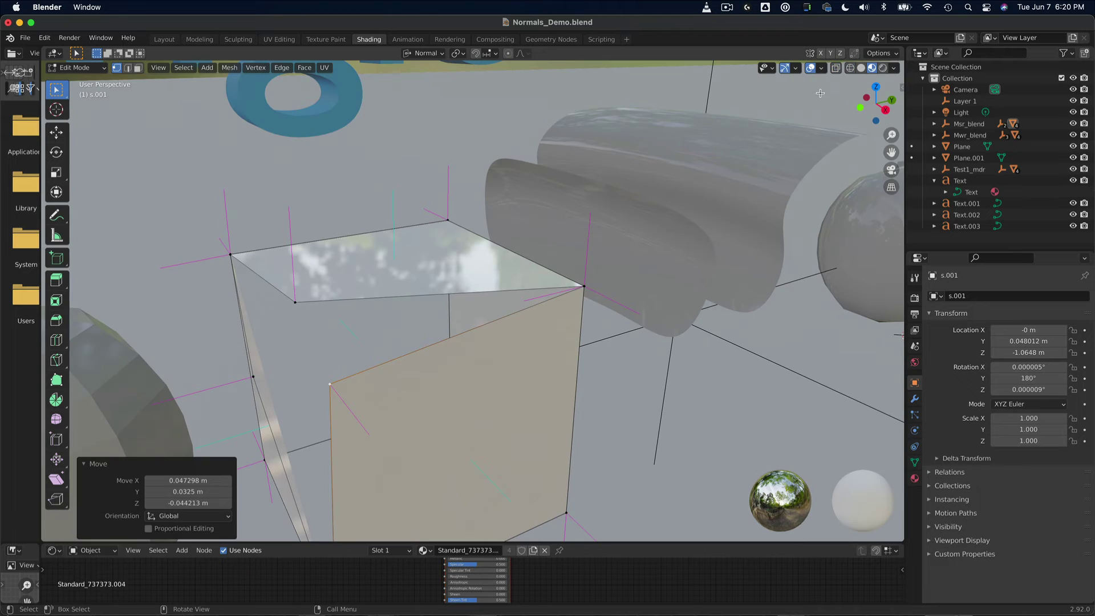
{"action": "key", "text": "Tab"}
{"action": "scroll", "coordinate": [599, 228], "scroll_direction": "down", "scroll_amount": 3}
{"action": "middle_click_drag", "start_coordinate": [610, 256], "coordinate": [463, 264]}
{"action": "scroll", "coordinate": [502, 277], "scroll_direction": "up", "scroll_amount": 3}
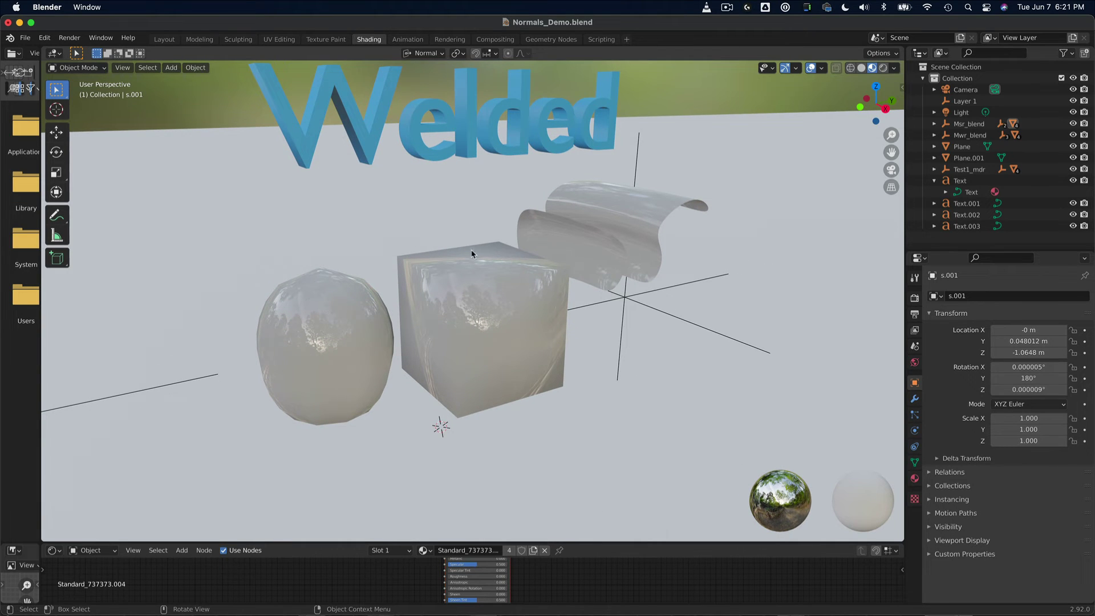
{"action": "scroll", "coordinate": [476, 299], "scroll_direction": "up", "scroll_amount": 4}
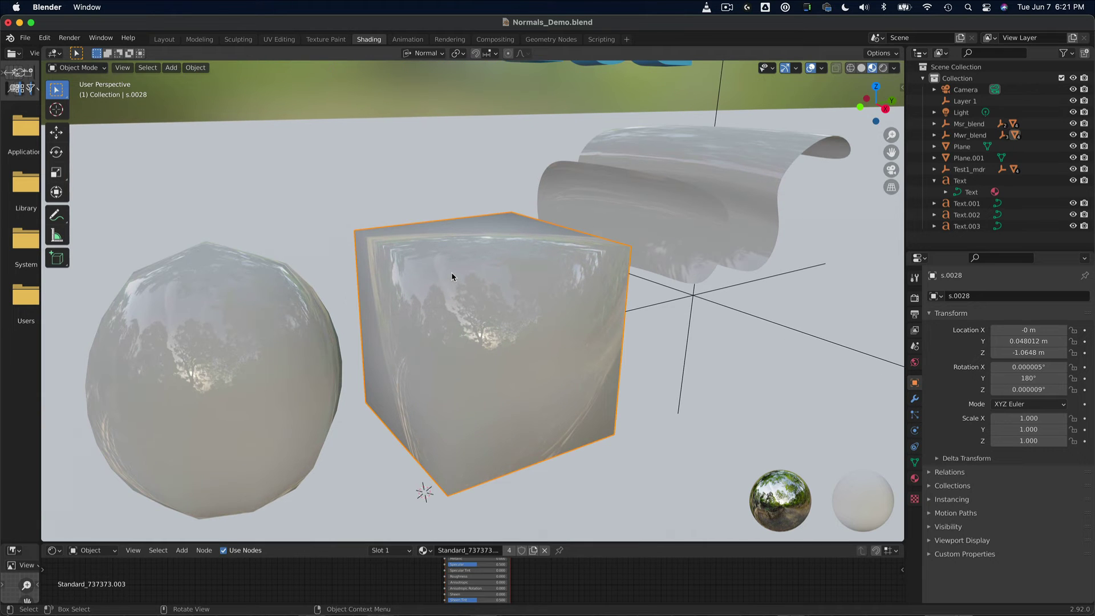
- Put the Welded cube s.0028 in Edit Mode, orbit around it and select one top corner
{"action": "key", "text": "Tab"}
{"action": "middle_click_drag", "start_coordinate": [450, 272], "coordinate": [425, 266]}
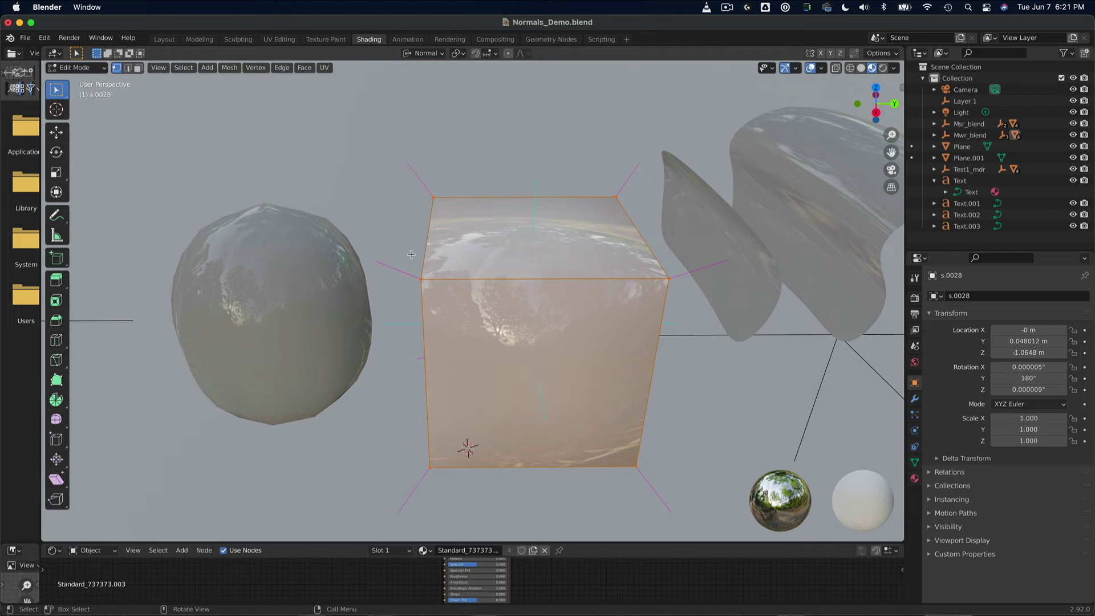
{"action": "scroll", "coordinate": [397, 276], "scroll_direction": "up", "scroll_amount": 2}
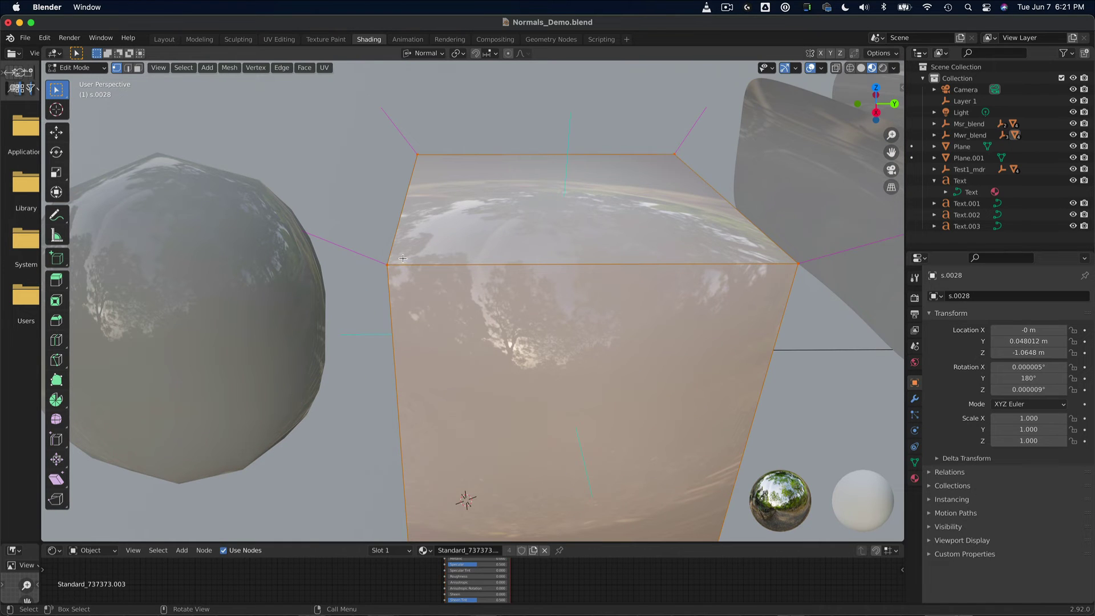
{"action": "middle_click_drag", "start_coordinate": [402, 259], "coordinate": [404, 266]}
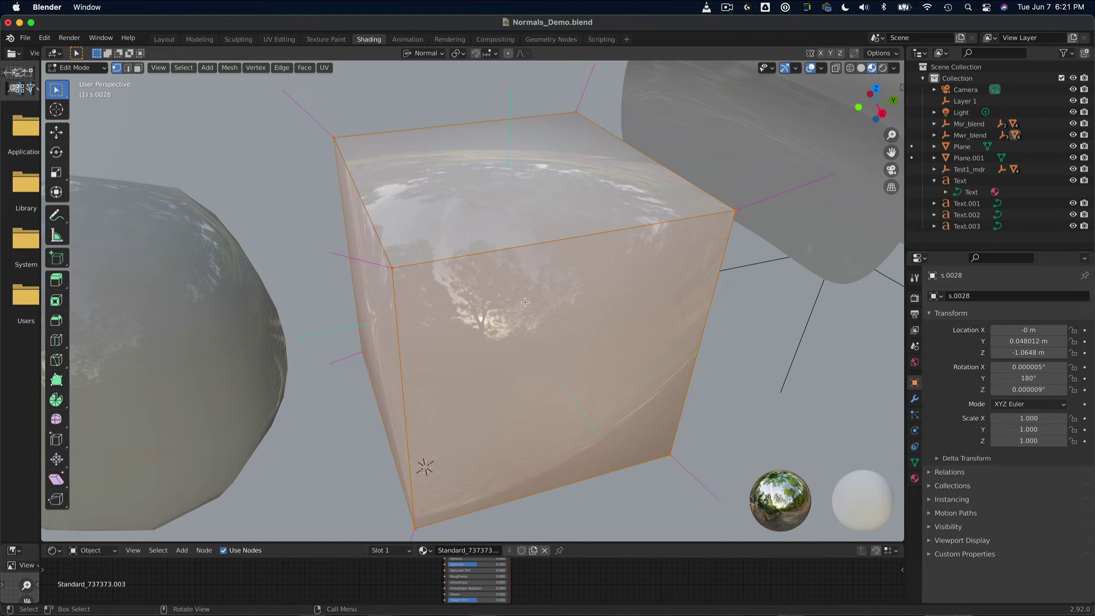
{"action": "middle_click_drag", "start_coordinate": [525, 302], "coordinate": [478, 273]}
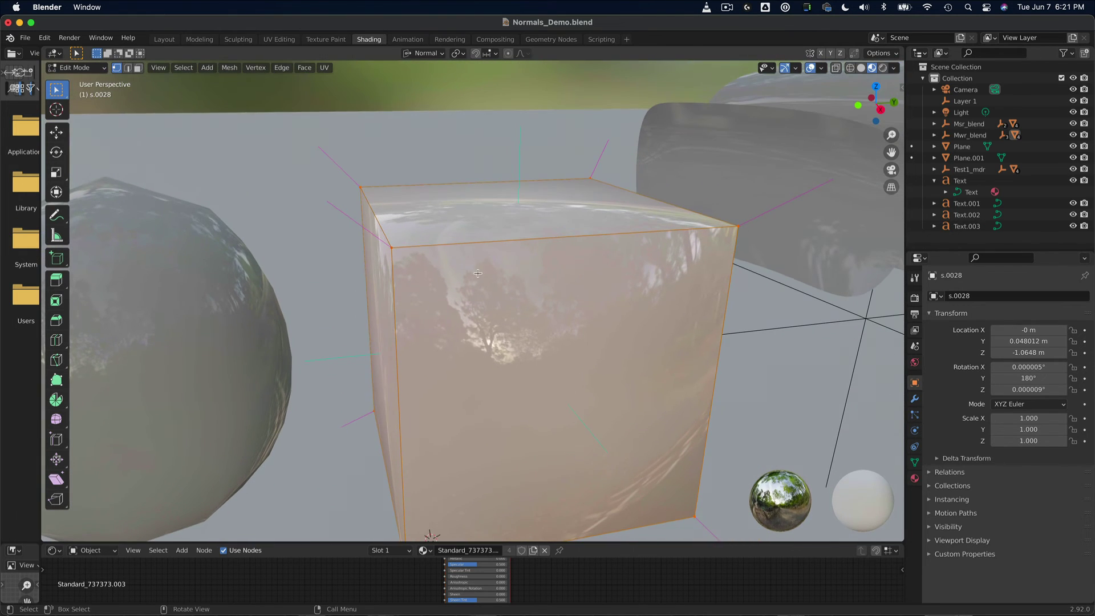
{"action": "left_click", "coordinate": [392, 247]}
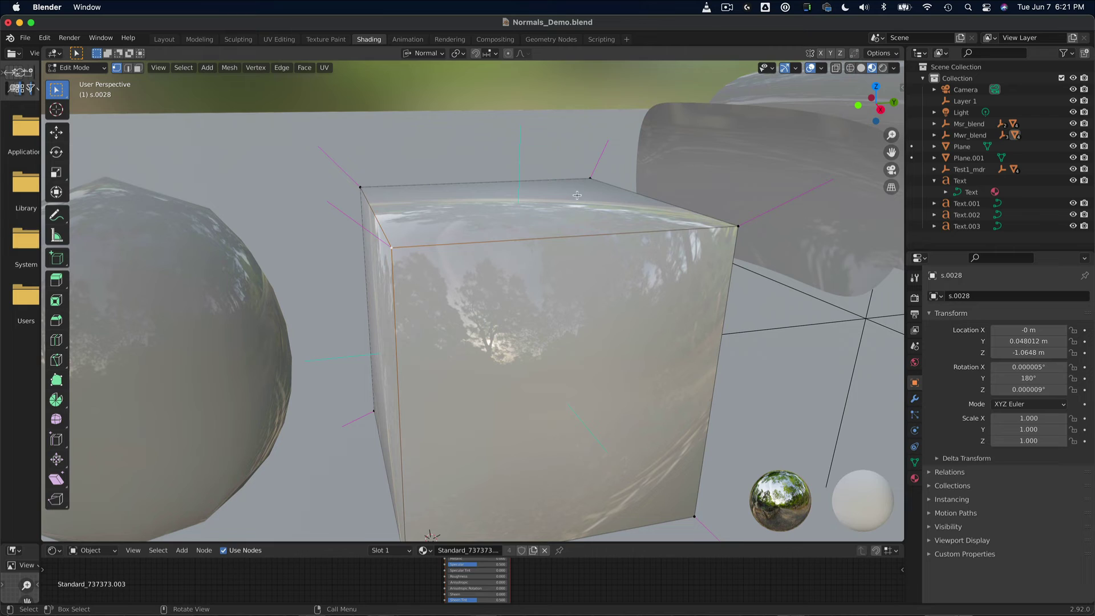
- Switch to wireframe display and move the selected Welded cube corner to a new position
{"action": "left_click", "coordinate": [848, 68]}
{"action": "middle_click_drag", "start_coordinate": [499, 218], "coordinate": [541, 295]}
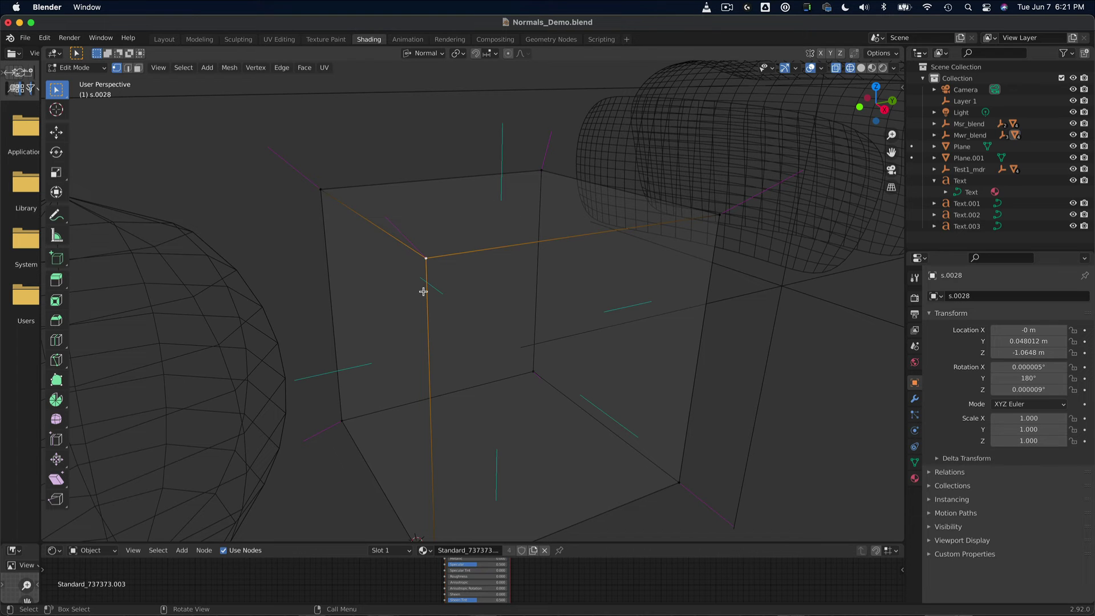
{"action": "key", "text": "g"}
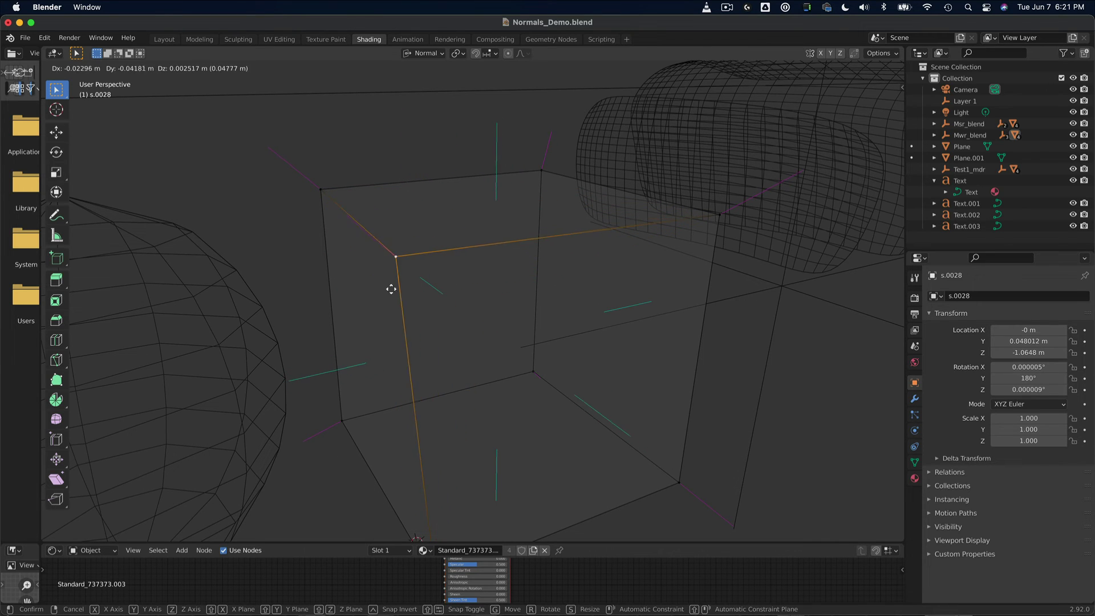
{"action": "left_click", "coordinate": [410, 245]}
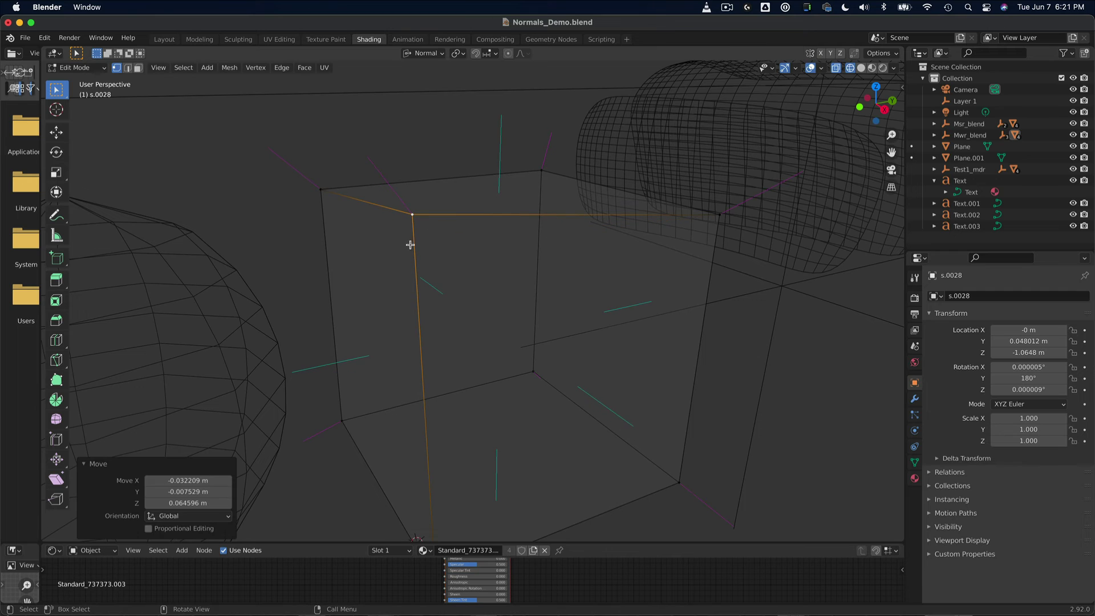
{"action": "scroll", "coordinate": [426, 234], "scroll_direction": "up", "scroll_amount": 3}
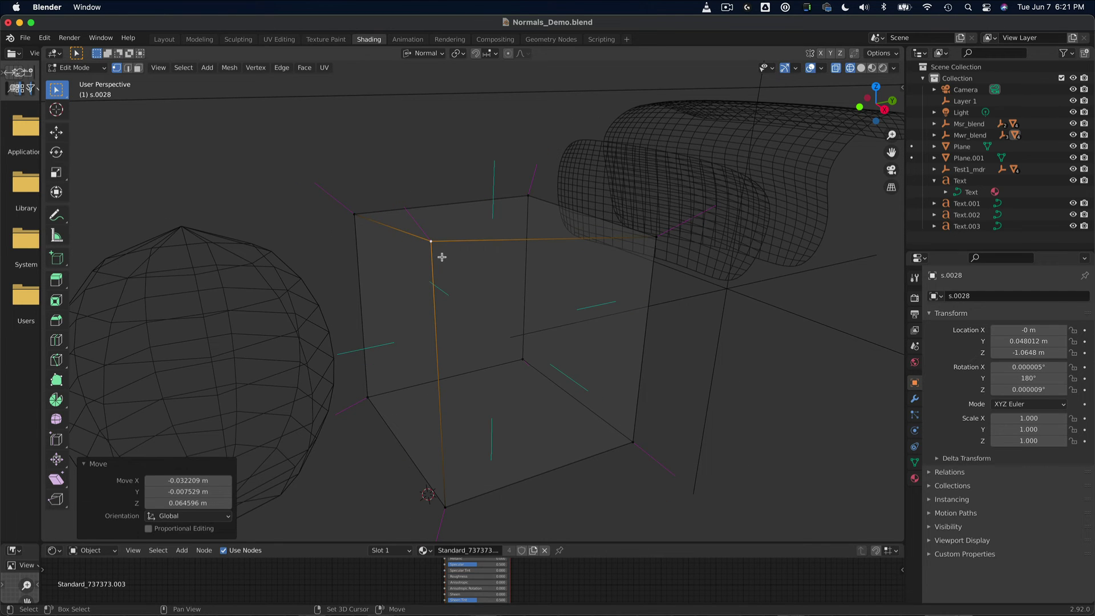
{"action": "mouse_move", "coordinate": [442, 257]}
{"action": "middle_mouse_down", "text": "shift"}
{"action": "mouse_move", "coordinate": [484, 259]}
{"action": "mouse_move", "coordinate": [486, 294]}
{"action": "mouse_move", "coordinate": [501, 296]}
{"action": "mouse_move", "coordinate": [442, 305]}
{"action": "mouse_move", "coordinate": [428, 296]}
{"action": "mouse_move", "coordinate": [440, 290]}
{"action": "mouse_move", "coordinate": [459, 308]}
{"action": "mouse_move", "coordinate": [542, 283]}
{"action": "mouse_move", "coordinate": [496, 290]}
{"action": "mouse_move", "coordinate": [446, 263]}
{"action": "middle_mouse_up", "text": "shift"}
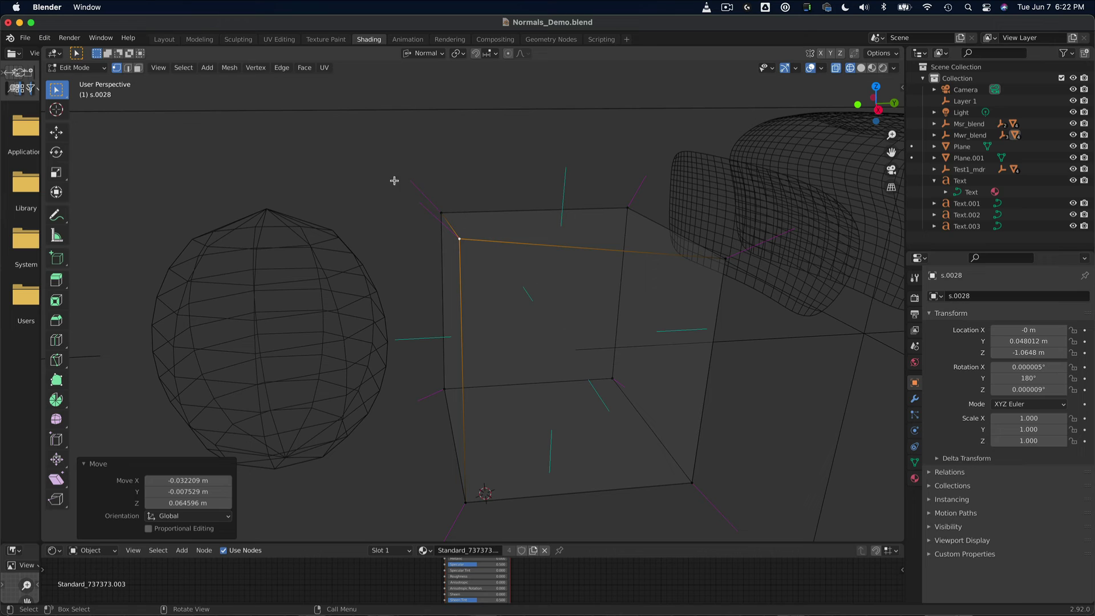
- Move two more Welded cube corners, the last by -0.028696, -0.03908, 0.063948 m, then return to Object Mode
{"action": "left_click", "coordinate": [629, 207]}
{"action": "key", "text": "g"}
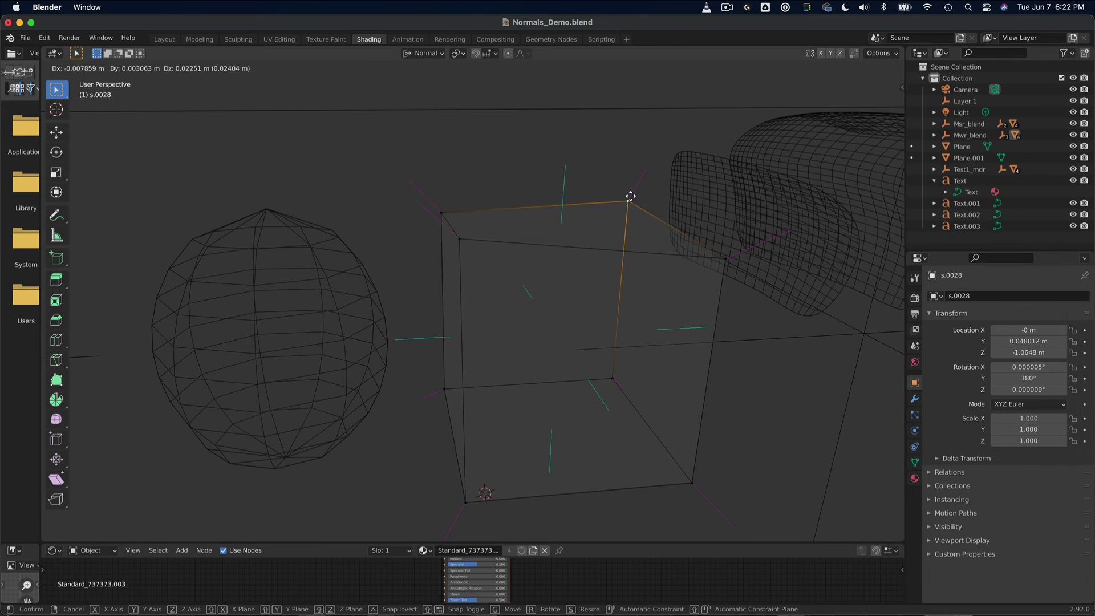
{"action": "left_click", "coordinate": [629, 192]}
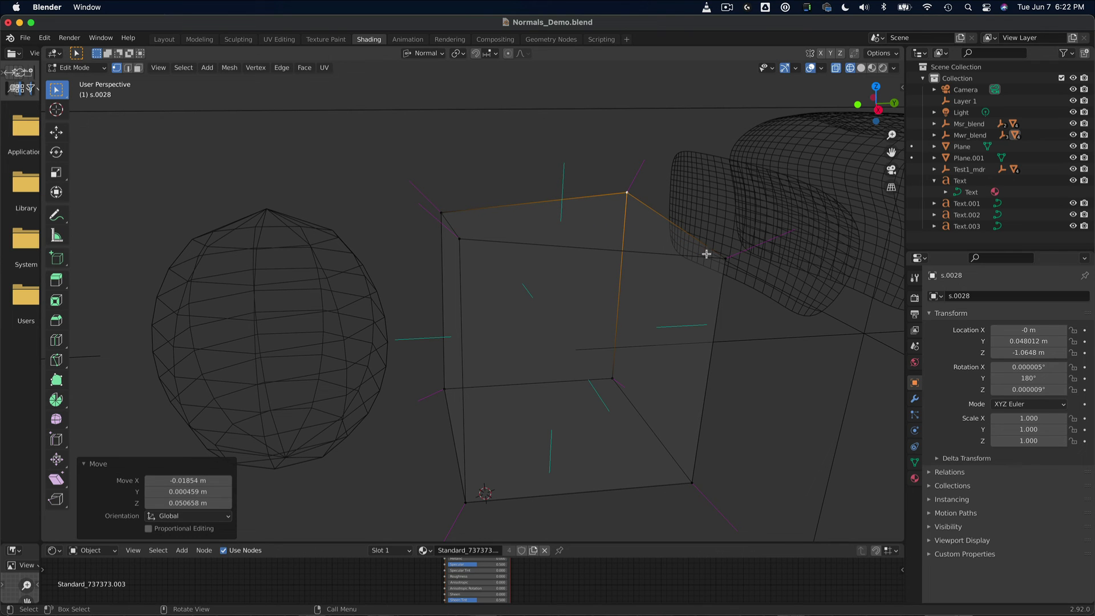
{"action": "left_click", "coordinate": [725, 258]}
{"action": "key", "text": "g"}
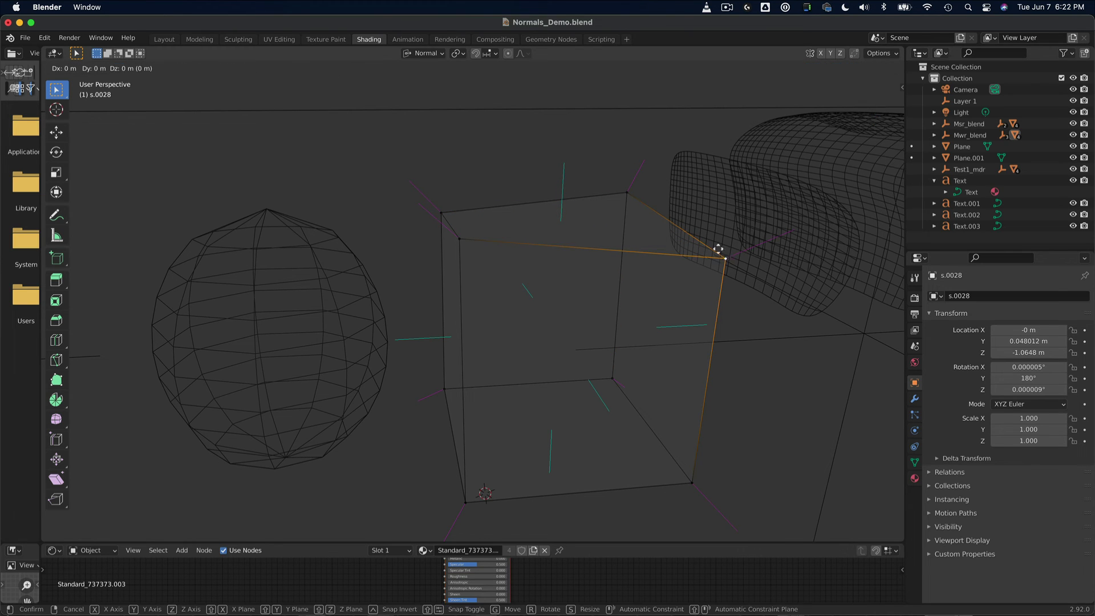
{"action": "left_click", "coordinate": [708, 230]}
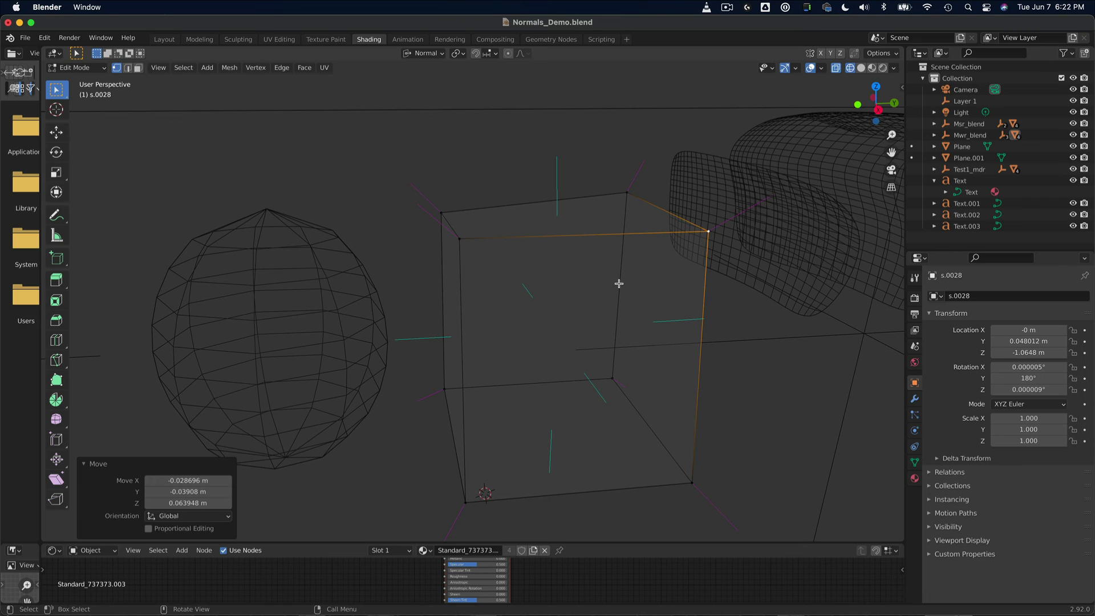
{"action": "middle_click_drag", "start_coordinate": [618, 283], "coordinate": [578, 300]}
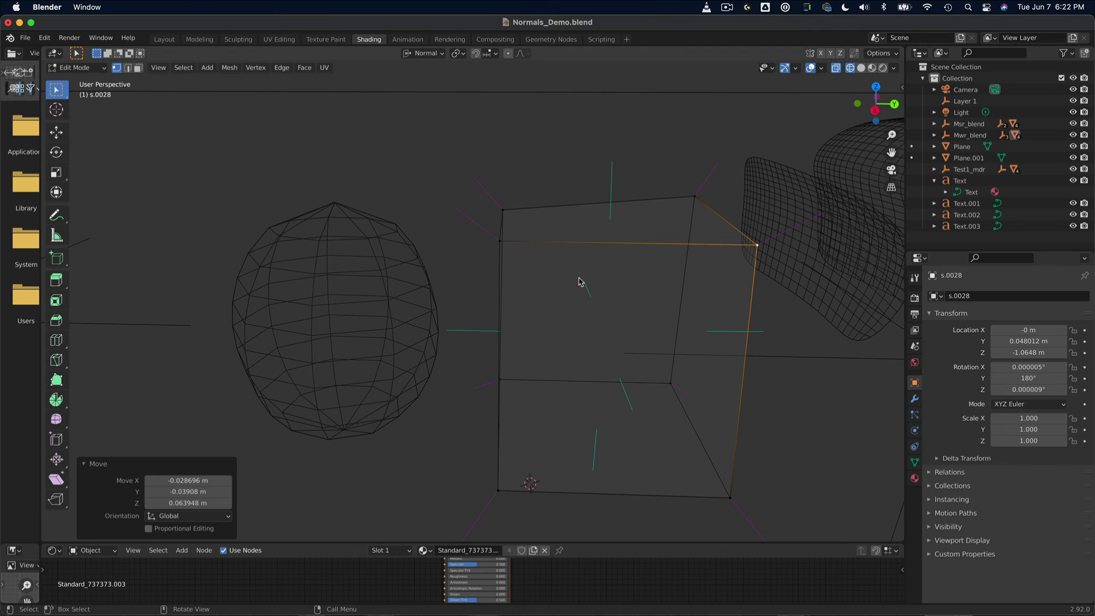
{"action": "key", "text": "Tab"}
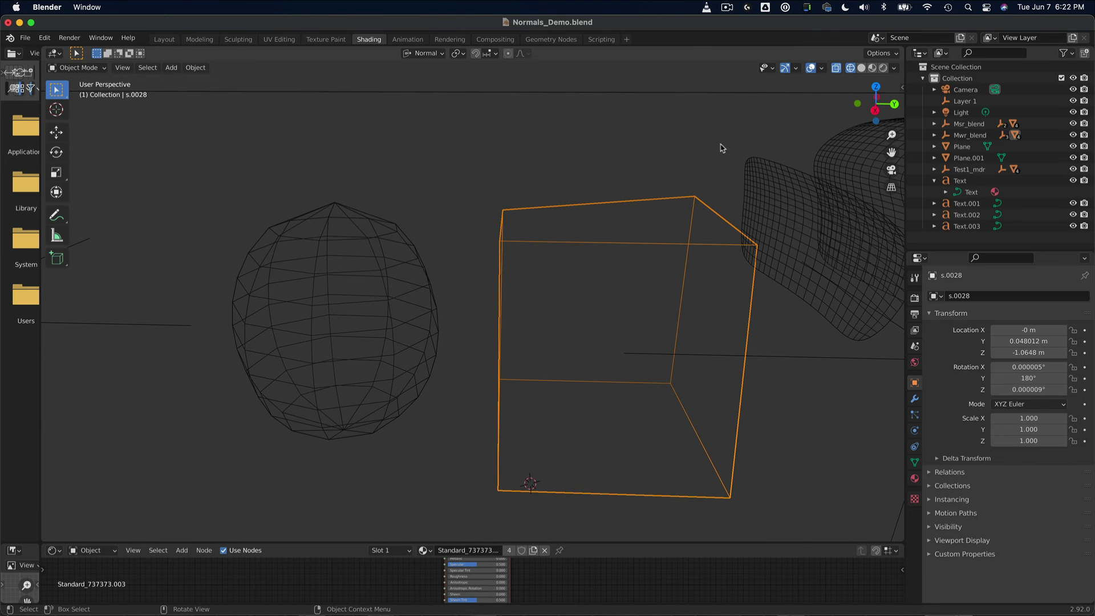
- Switch back to Material Preview shading and zoom out until the Double, Single and Welded sets are all visible
{"action": "left_click", "coordinate": [872, 67]}
{"action": "scroll", "coordinate": [472, 291], "scroll_direction": "down", "scroll_amount": 5}
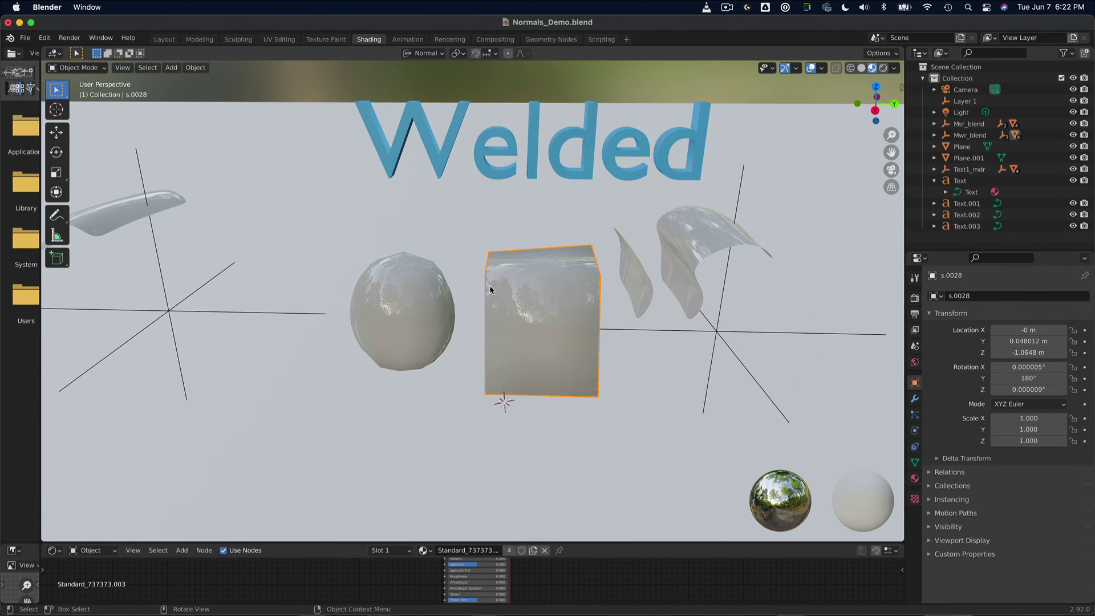
{"action": "middle_click_drag", "start_coordinate": [489, 285], "coordinate": [374, 238]}
{"action": "scroll", "coordinate": [215, 250], "scroll_direction": "down", "scroll_amount": 5}
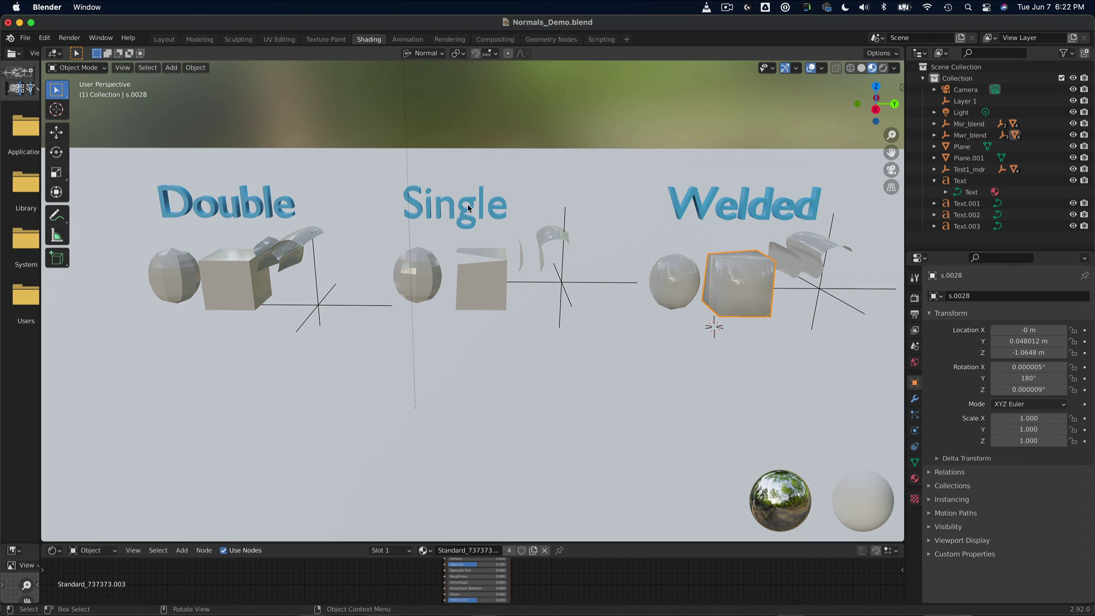